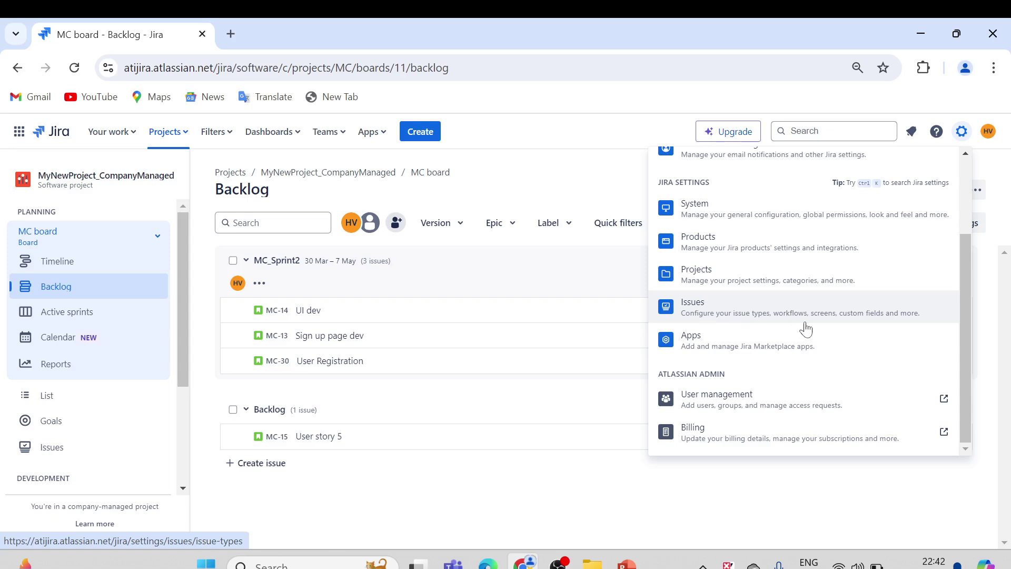
Open Jira's Issues settings in a separate browser tab and switch to that tab.
right_click(714, 306)
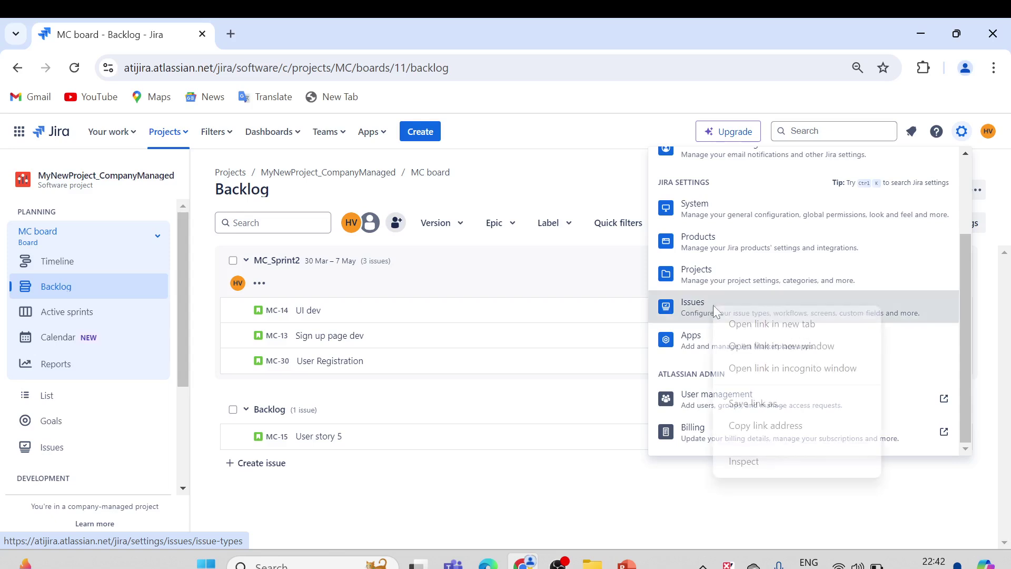
left_click(735, 325)
left_click(570, 128)
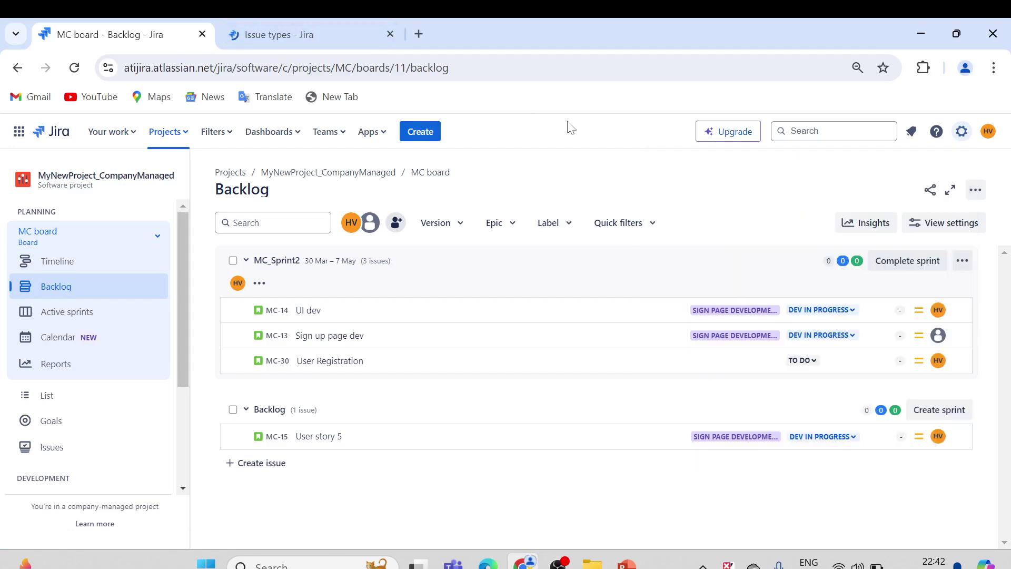
left_click(308, 31)
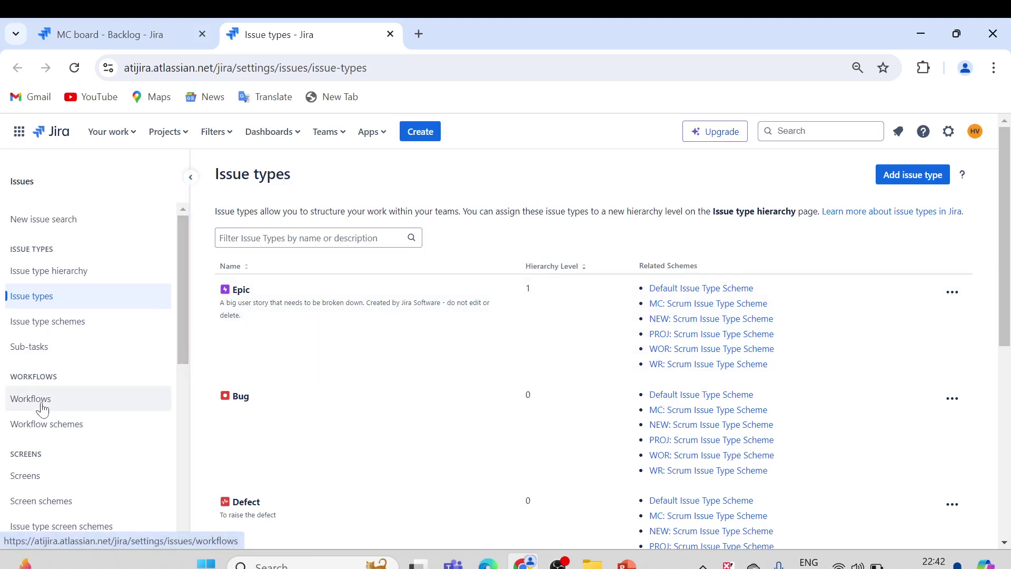
Open the Workflows administration page and look through the active workflows.
left_click(121, 399)
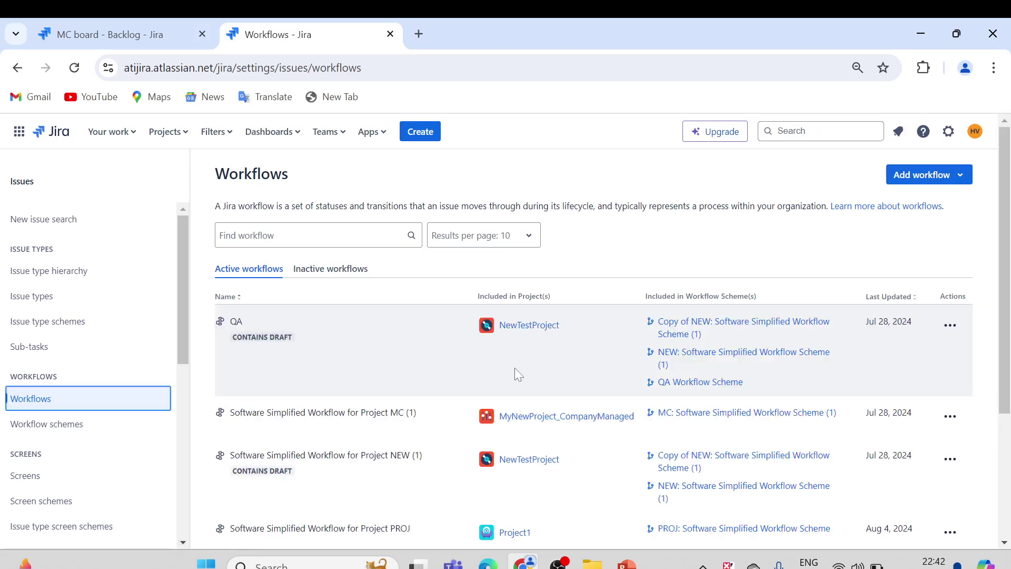
scroll(534, 347, "down", 3)
scroll(535, 348, "up", 3)
scroll(535, 352, "up", 1)
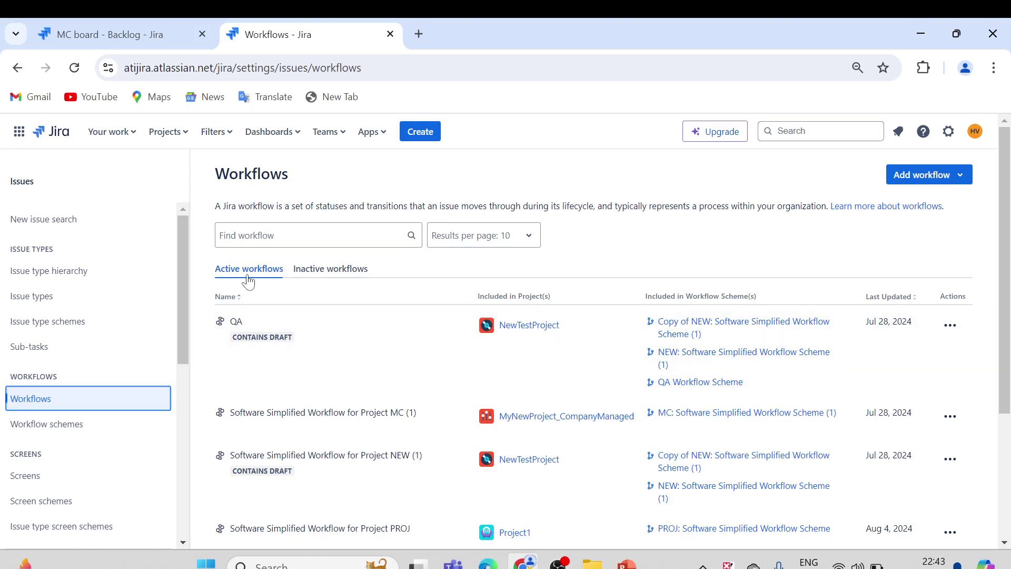
Find DefectWorkflow among the inactive workflows and open it for editing.
left_click(323, 274)
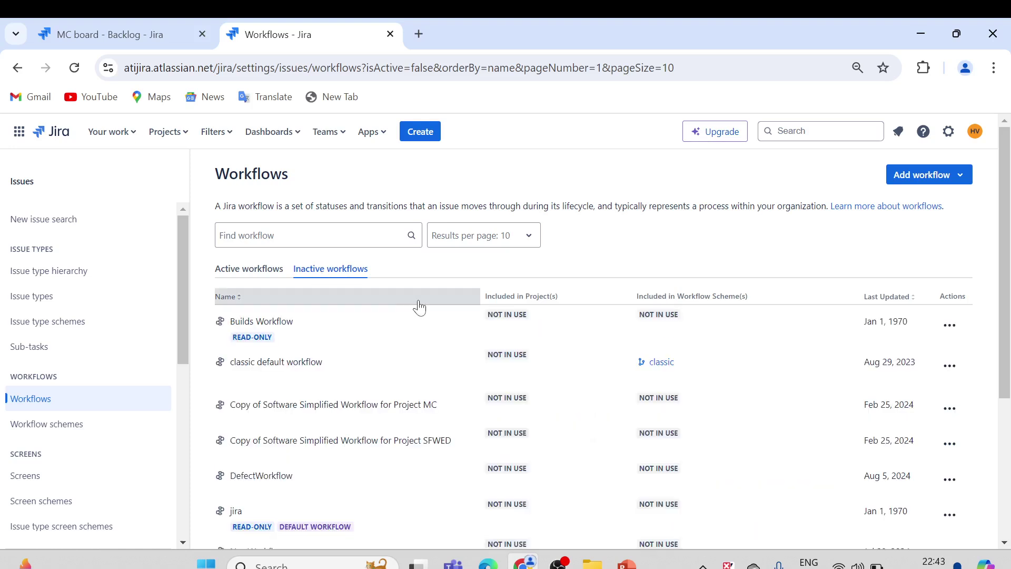
scroll(420, 305, "down", 2)
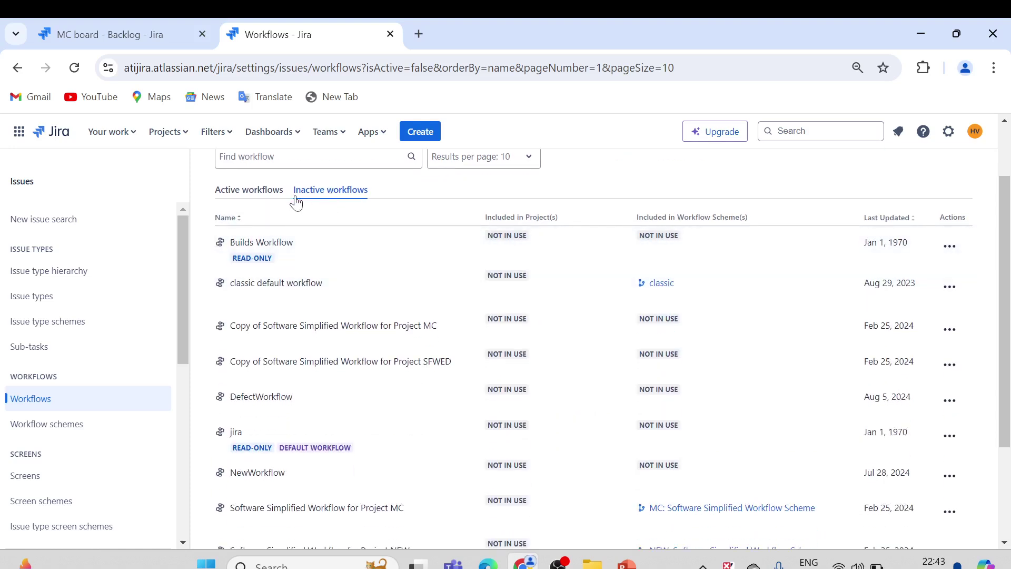
scroll(388, 283, "down", 2)
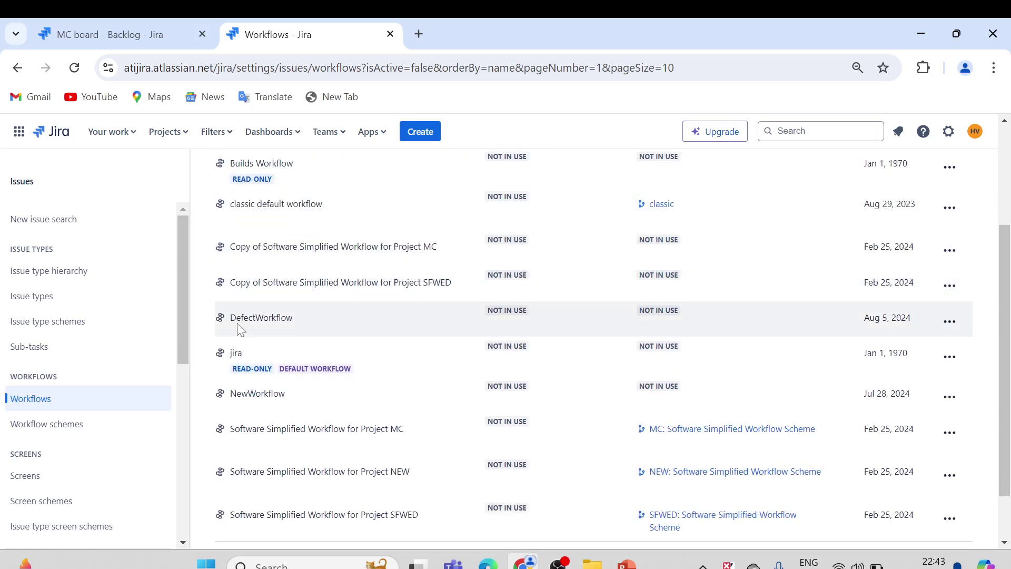
left_click_drag(234, 322, 299, 323)
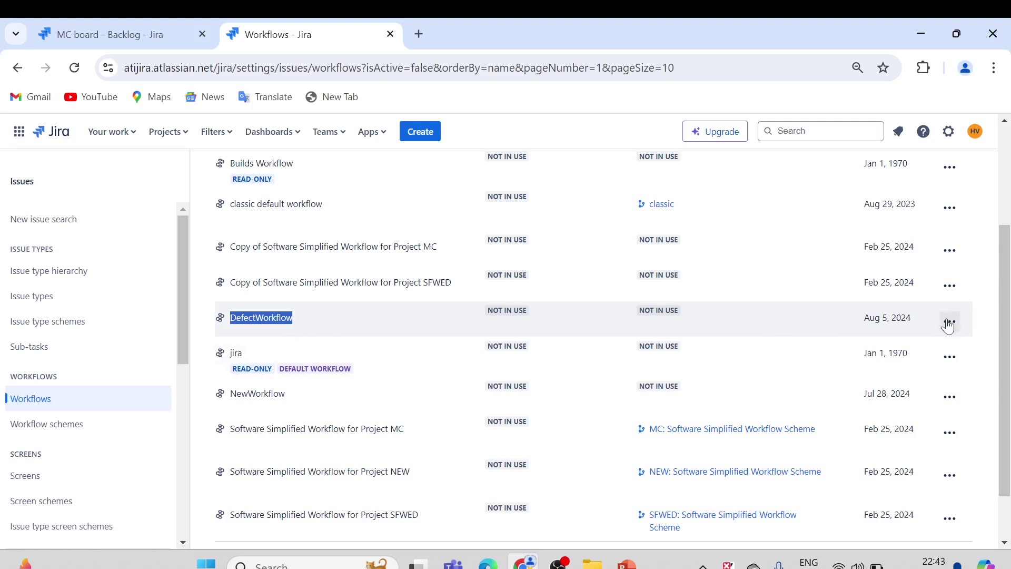
left_click(949, 322)
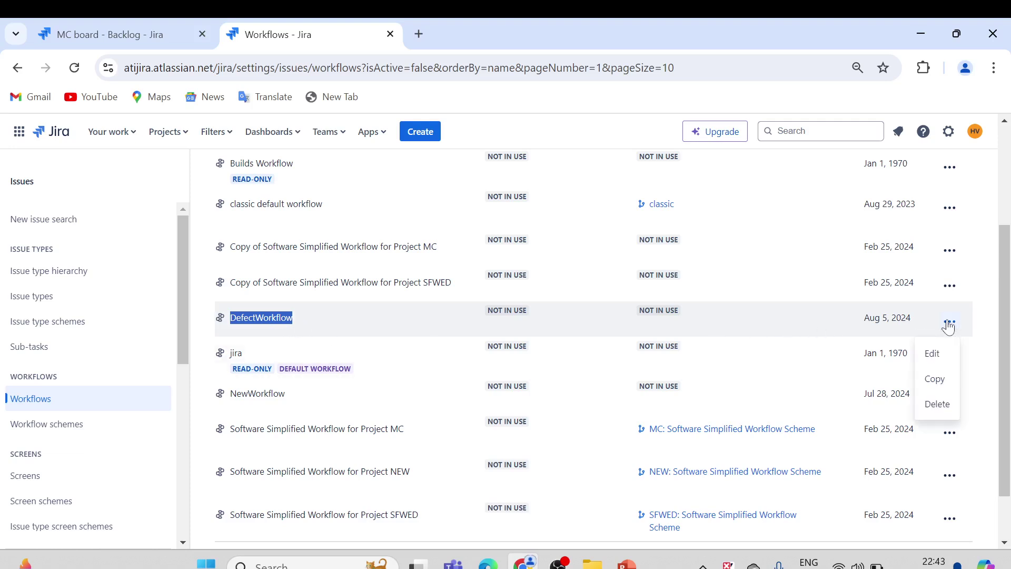
left_click(932, 356)
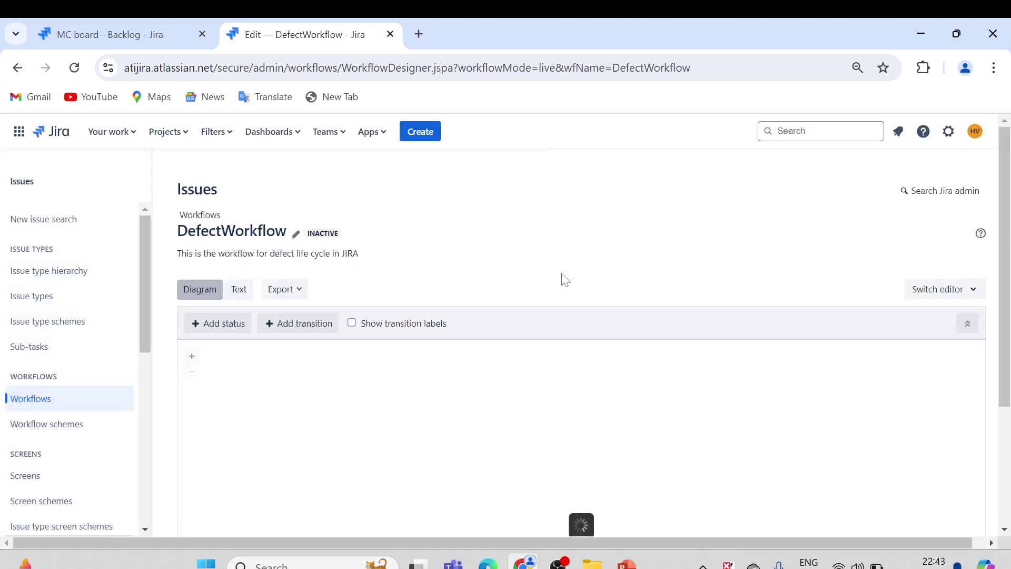
Dismiss the zoom warning and examine the statuses and transitions in the DefectWorkflow diagram.
scroll(569, 279, "down", 1)
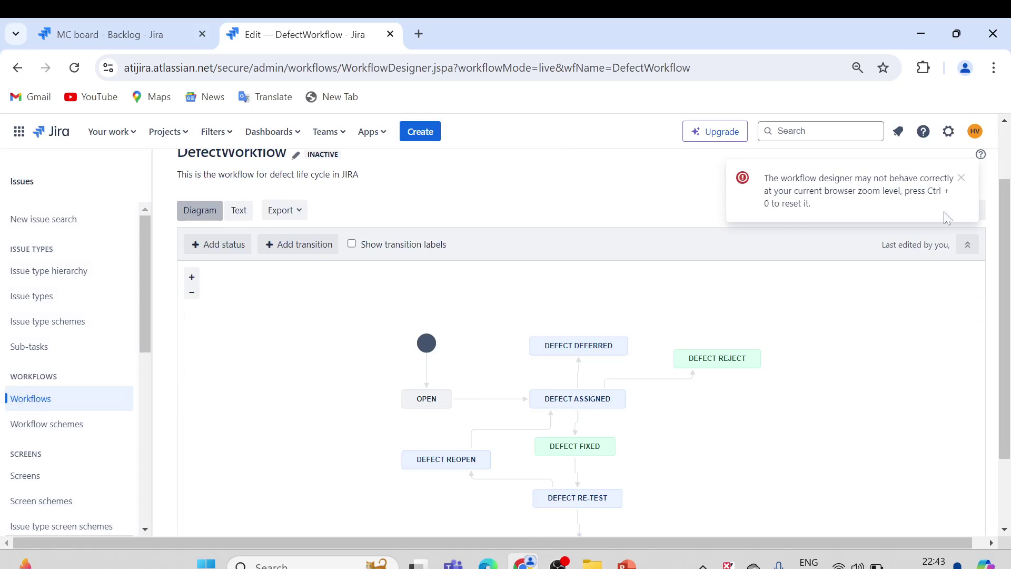
left_click(961, 177)
scroll(748, 313, "down", 2)
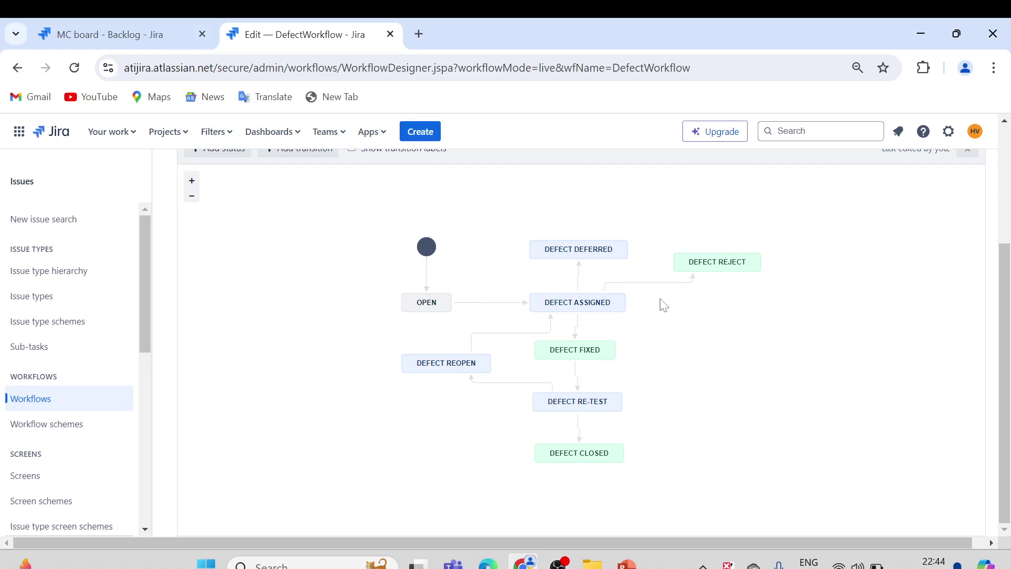
scroll(753, 316, "up", 2)
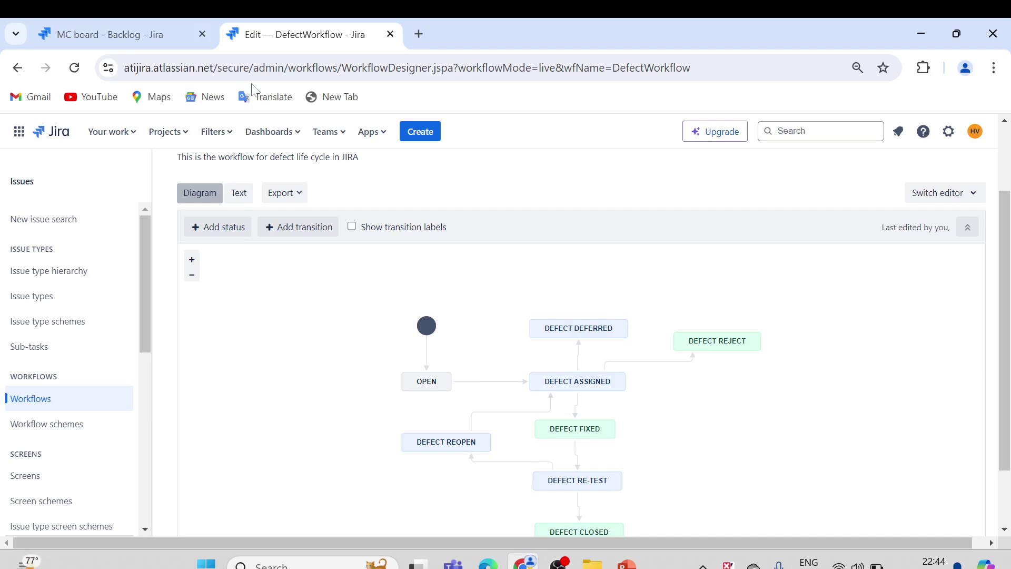
Return to the board's browser tab and open the WorkflowProject (WR) project.
left_click(133, 34)
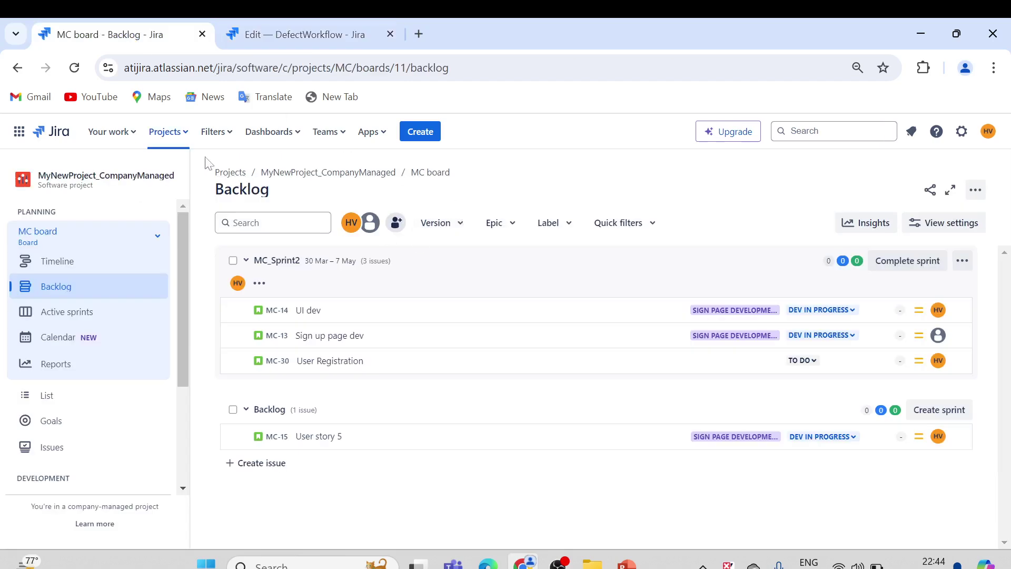
left_click(166, 132)
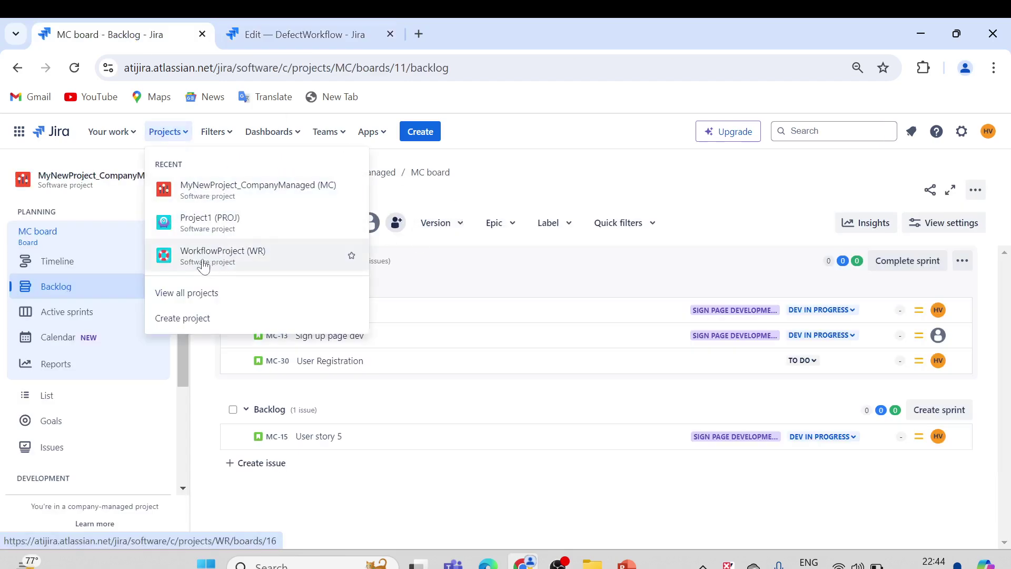
left_click(242, 260)
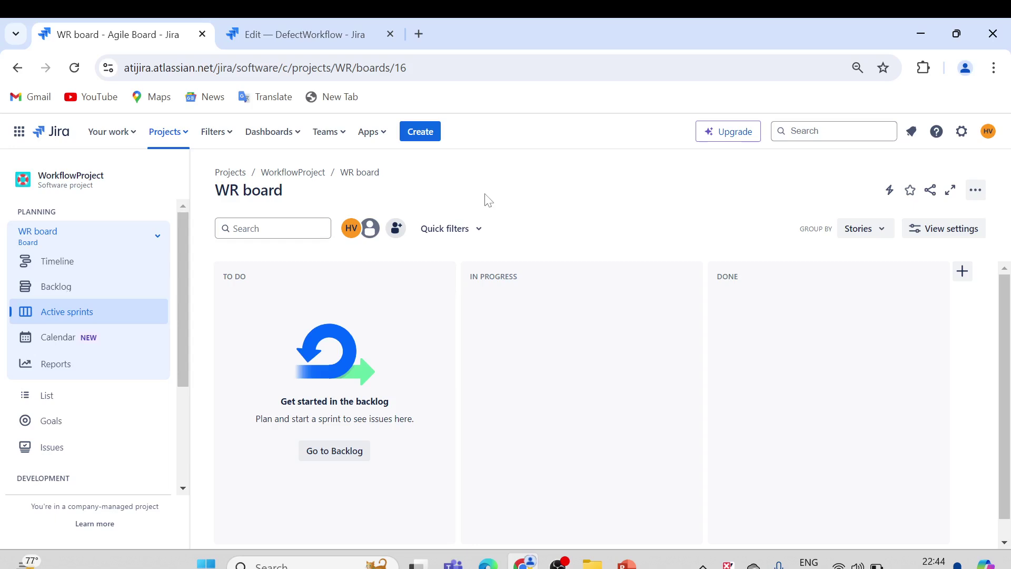
Check the status options offered for a new Defect issue in WorkflowProject, and cancel the issue creation.
left_click(420, 132)
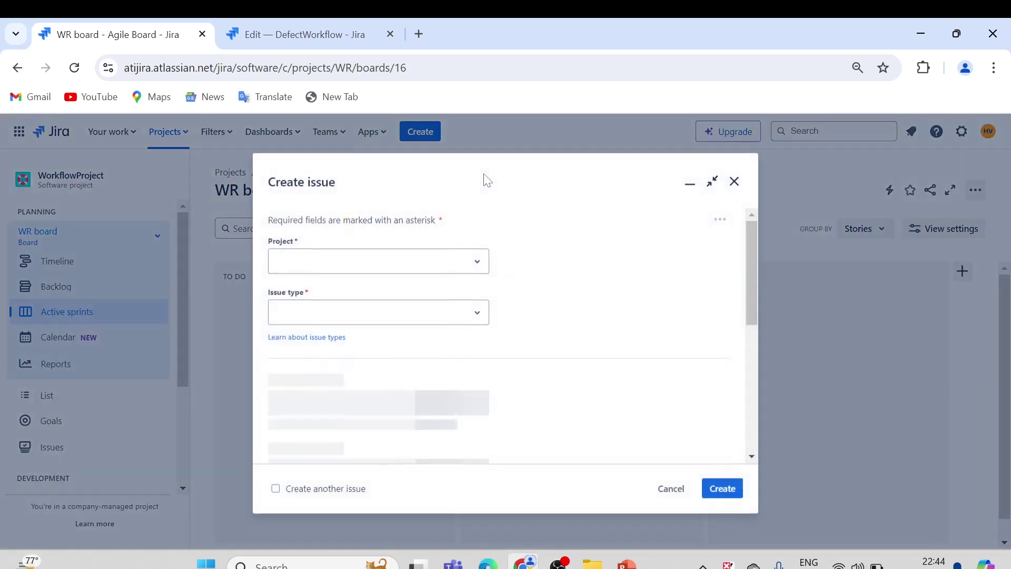
left_click(477, 300)
left_click(348, 414)
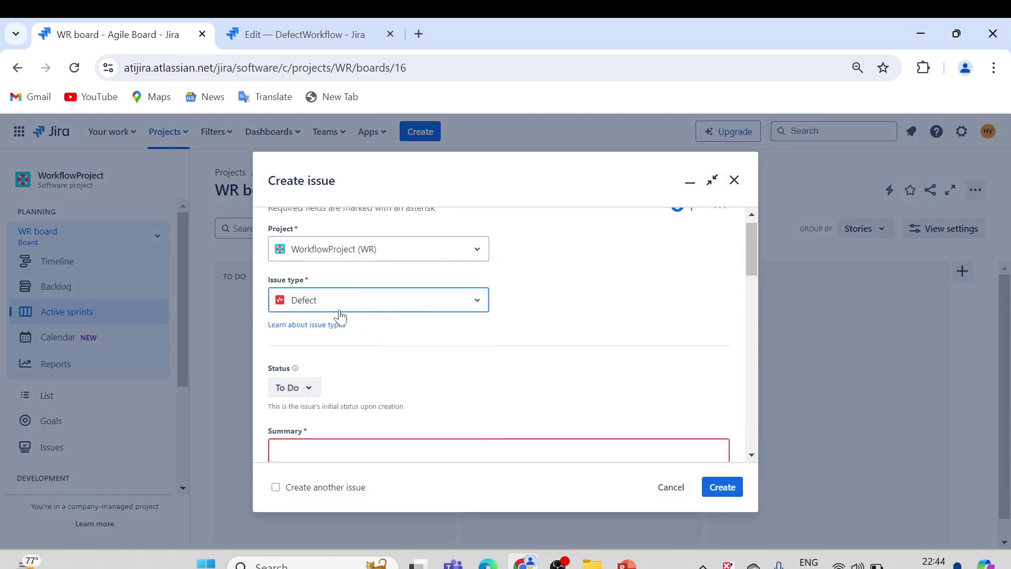
scroll(419, 343, "down", 3)
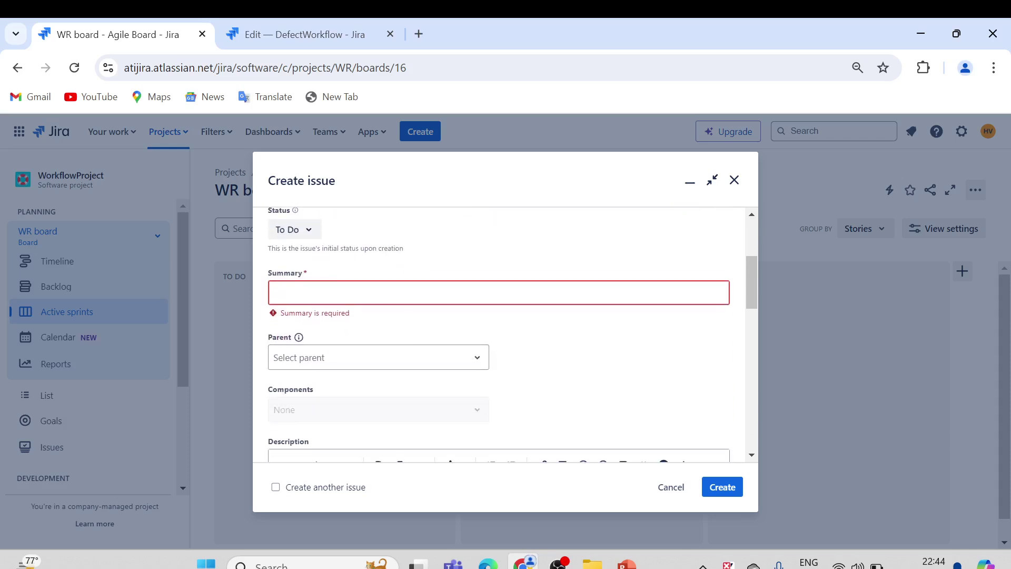
left_click(311, 238)
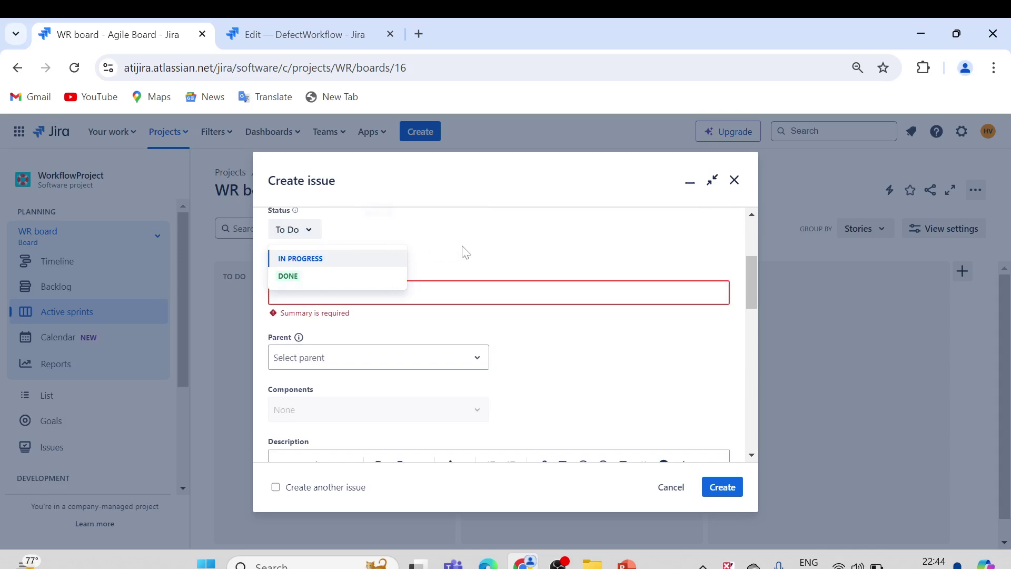
scroll(466, 253, "up", 3)
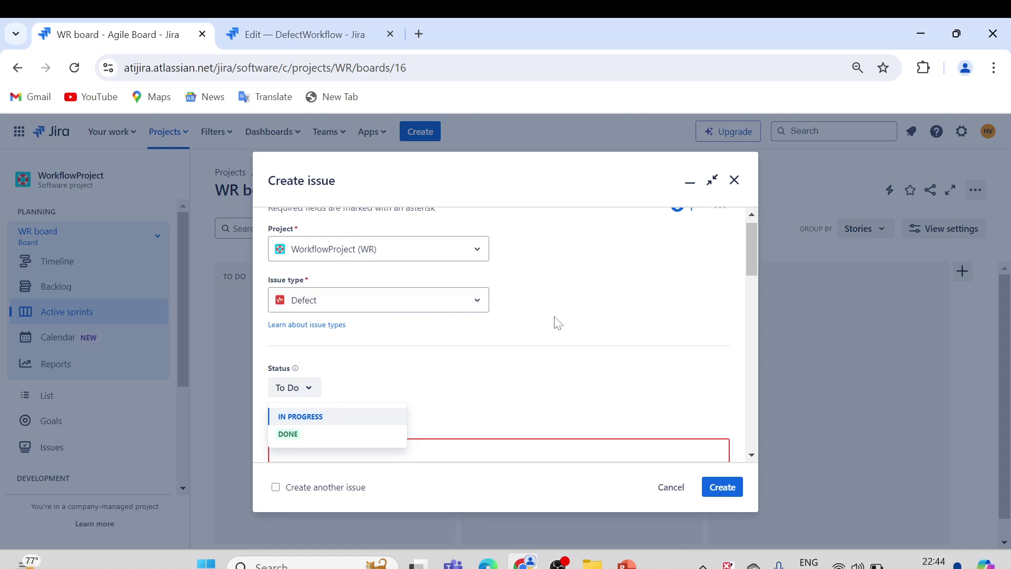
left_click(671, 487)
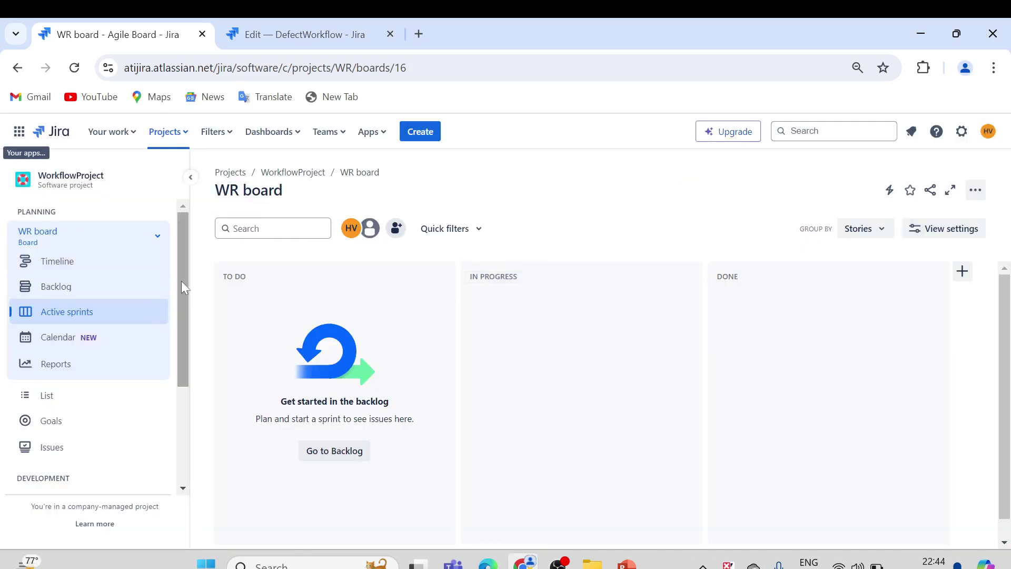
Open the Workflows page in WorkflowProject's project settings.
left_click_drag(184, 285, 187, 421)
left_click(90, 478)
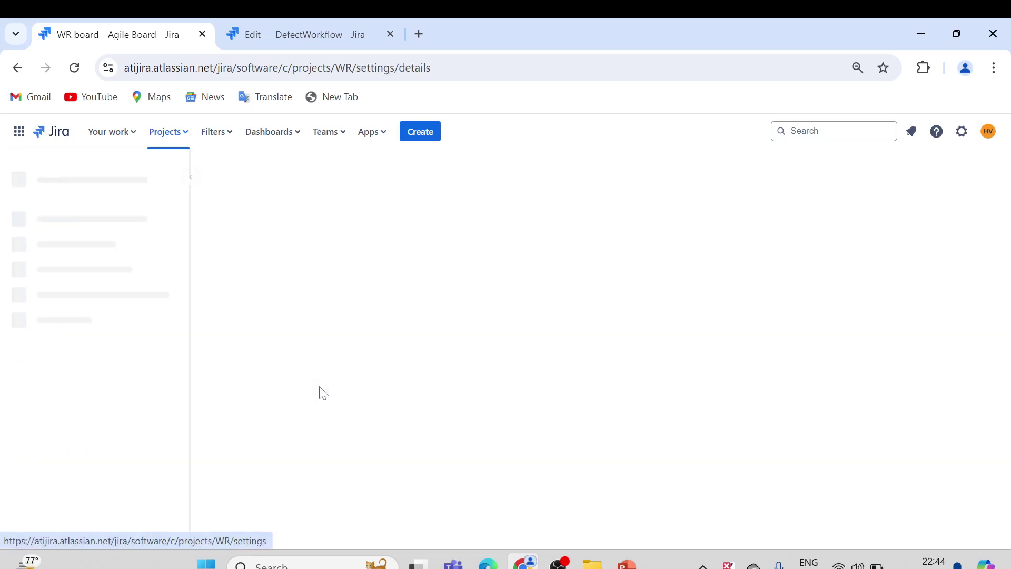
scroll(434, 342, "down", 3)
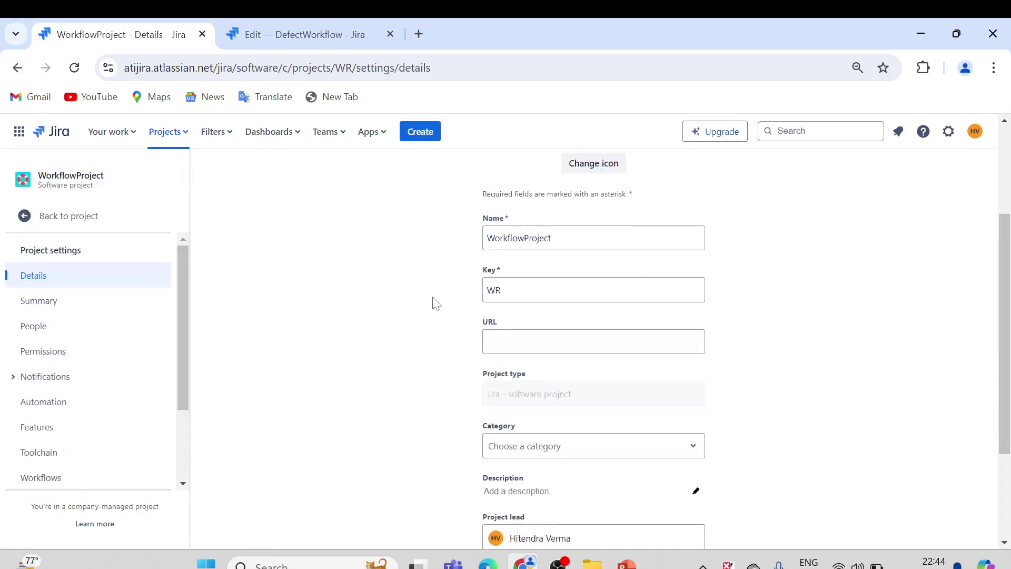
scroll(179, 358, "down", 2)
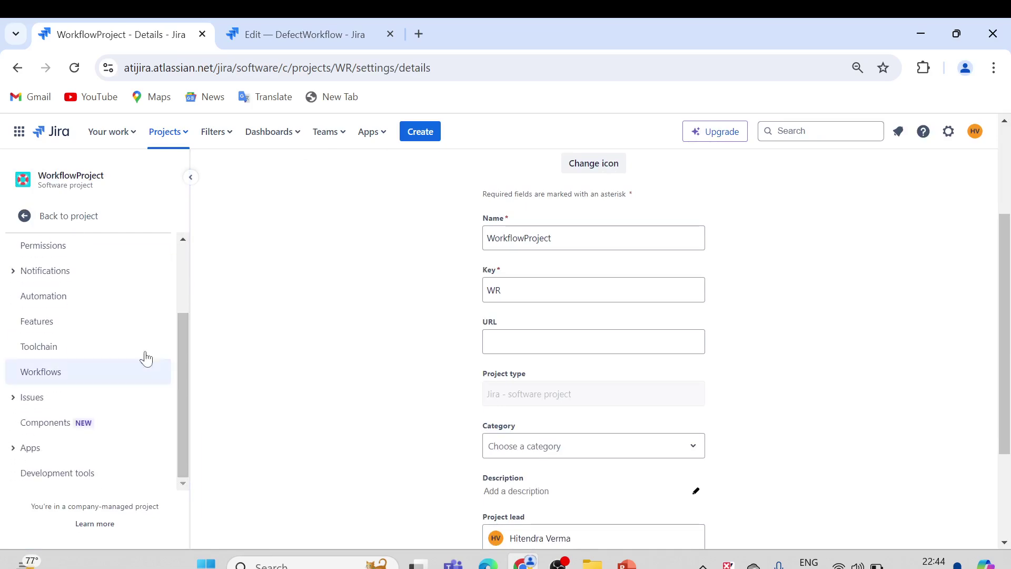
scroll(53, 374, "up", 2)
scroll(84, 353, "down", 2)
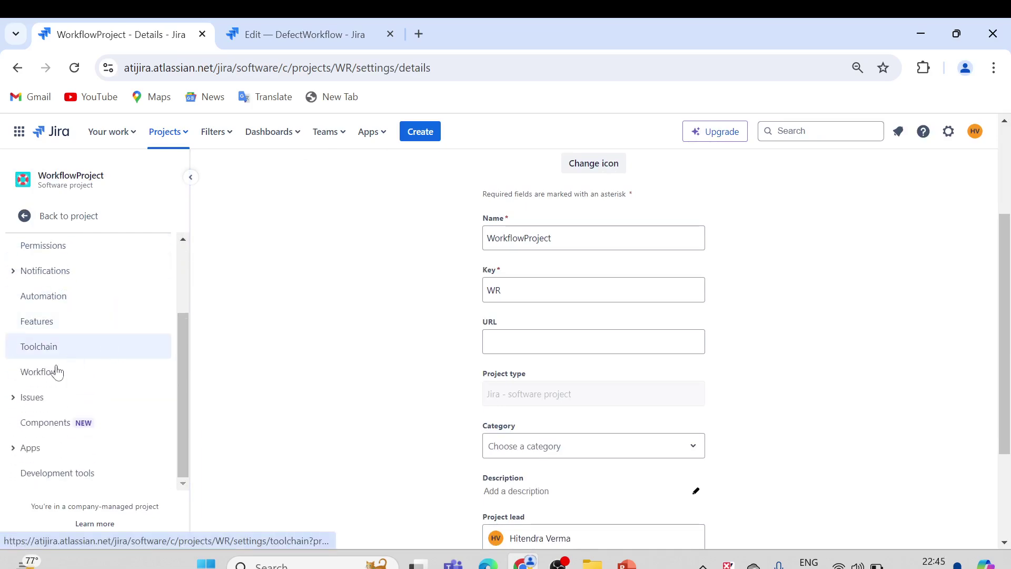
left_click(38, 373)
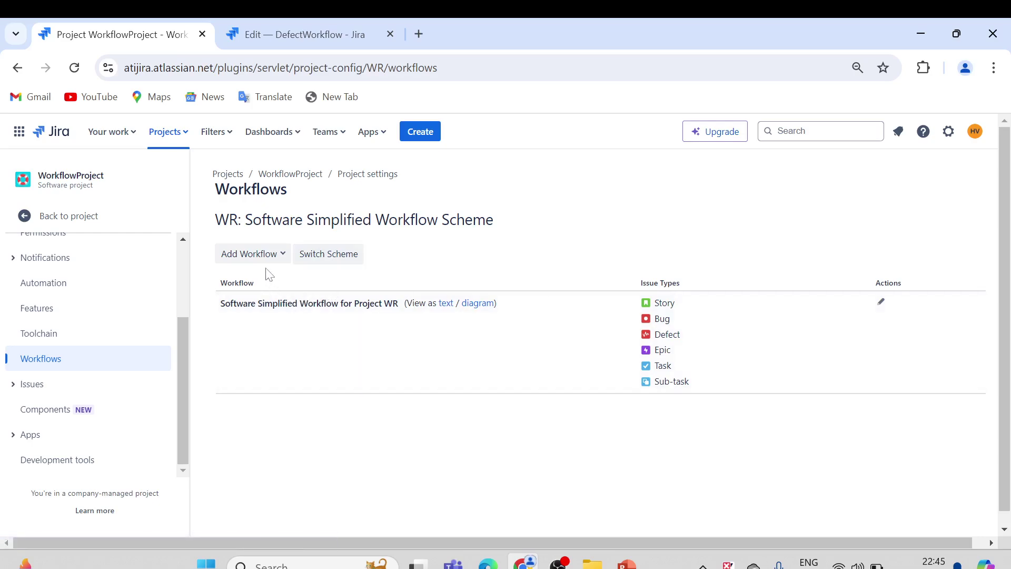
Start adding an existing workflow to the WR project's workflow scheme and select DefectWorkflow.
left_click(278, 261)
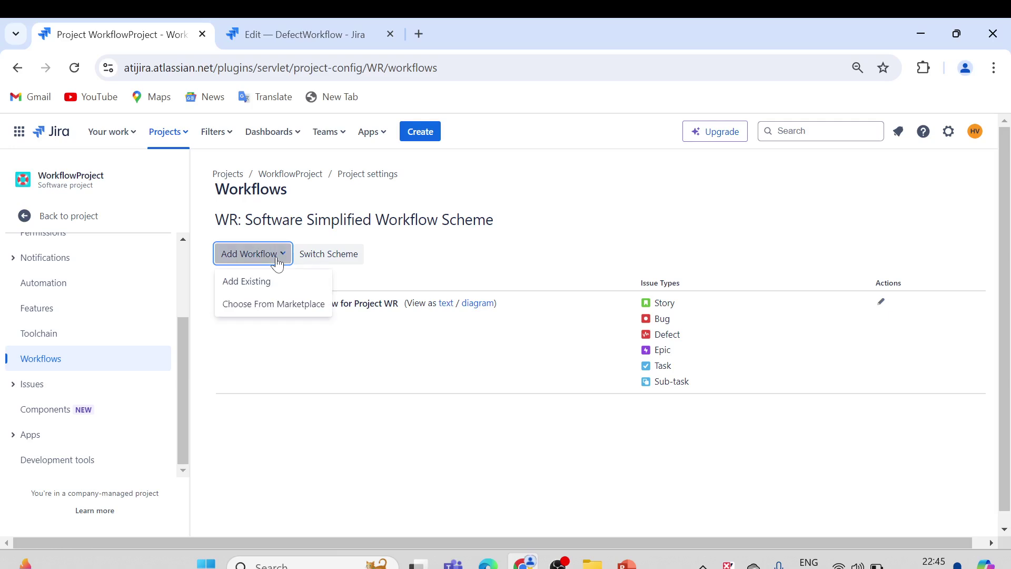
left_click(260, 289)
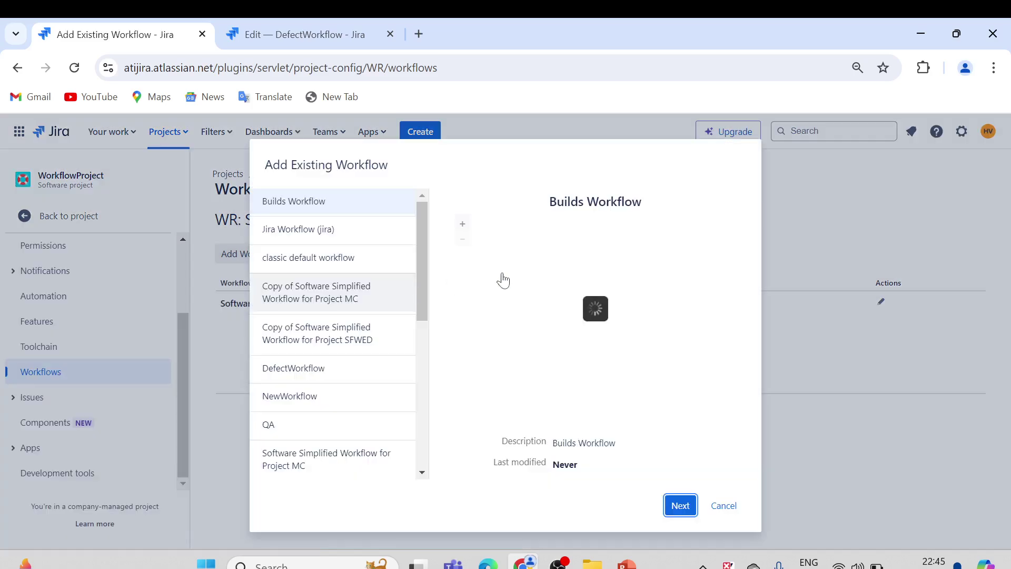
mouse_move(424, 255)
left_mouse_down()
mouse_move(424, 316)
mouse_move(422, 257)
left_mouse_up()
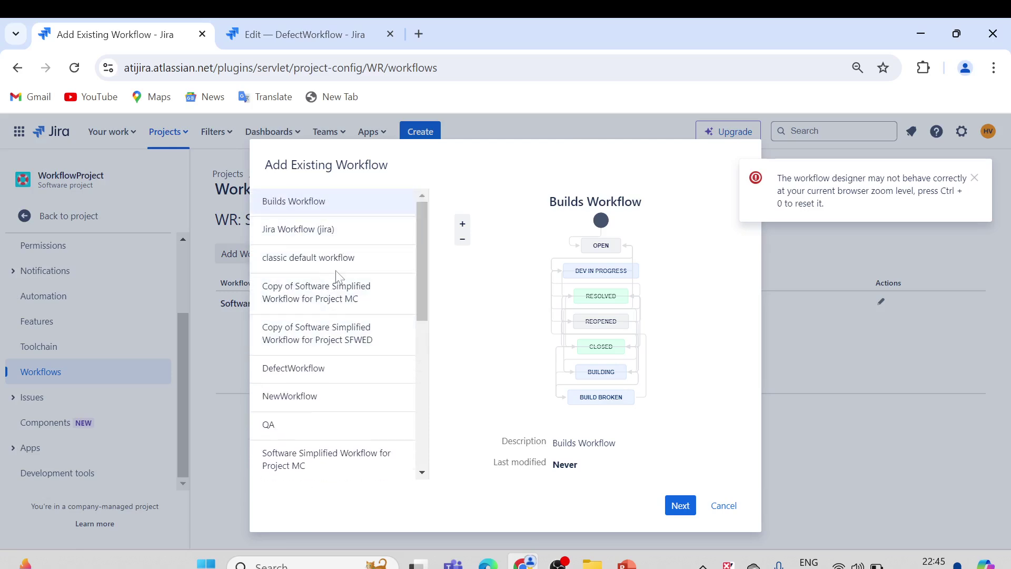
scroll(339, 268, "down", 1)
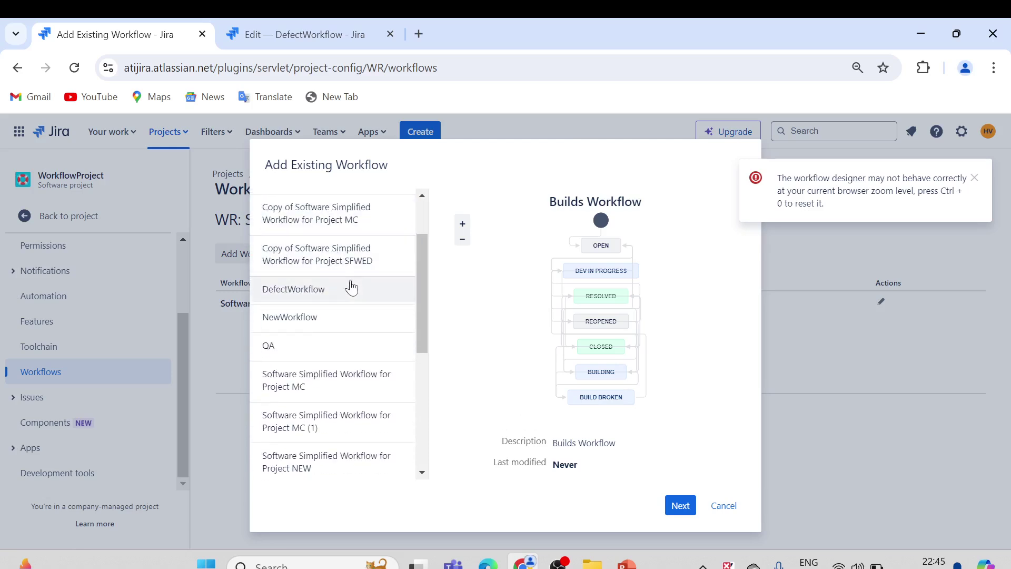
left_click(301, 291)
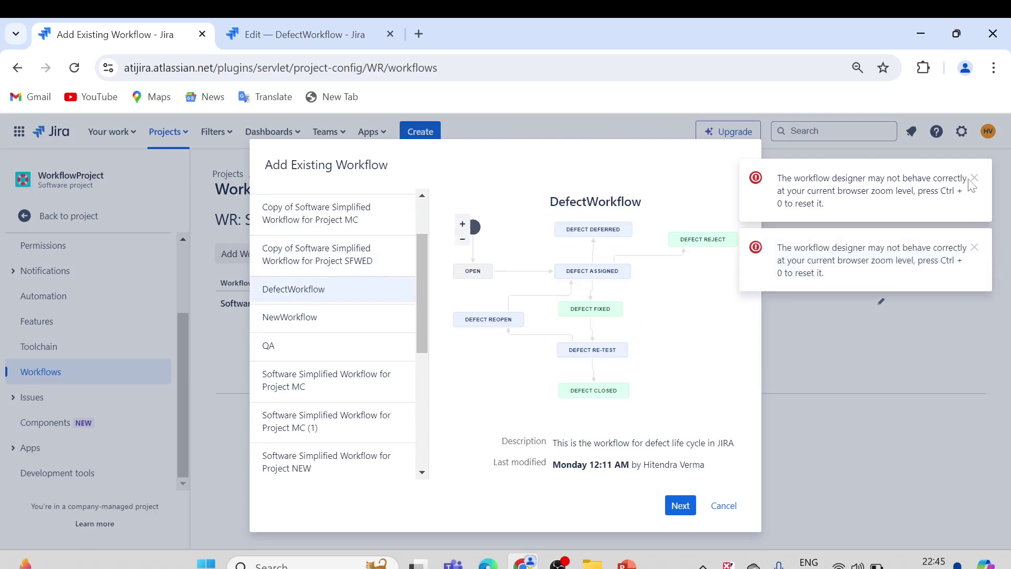
Dismiss both workflow designer warnings and reset the browser zoom to its default level.
left_click(975, 248)
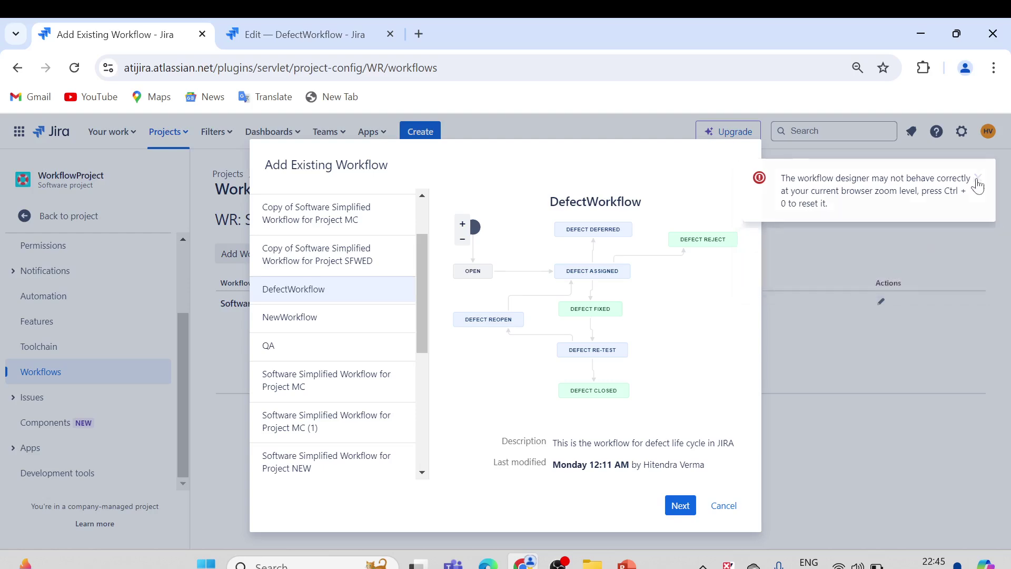
left_click(977, 180)
key("ctrl+0")
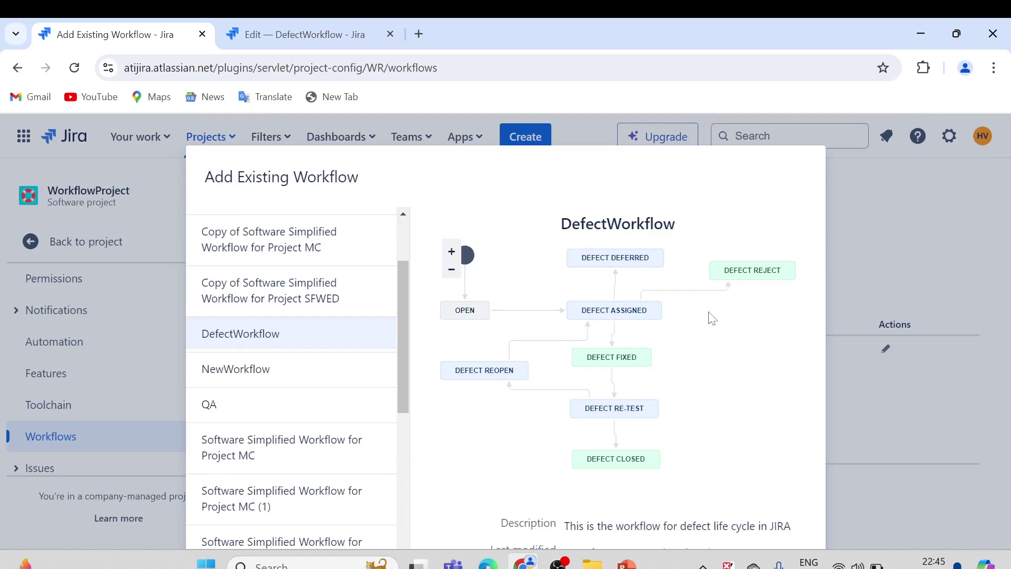
Reselect DefectWorkflow among the existing workflows, then reduce the browser zoom to 90% and dismiss the resulting workflow designer warnings.
left_click(296, 279)
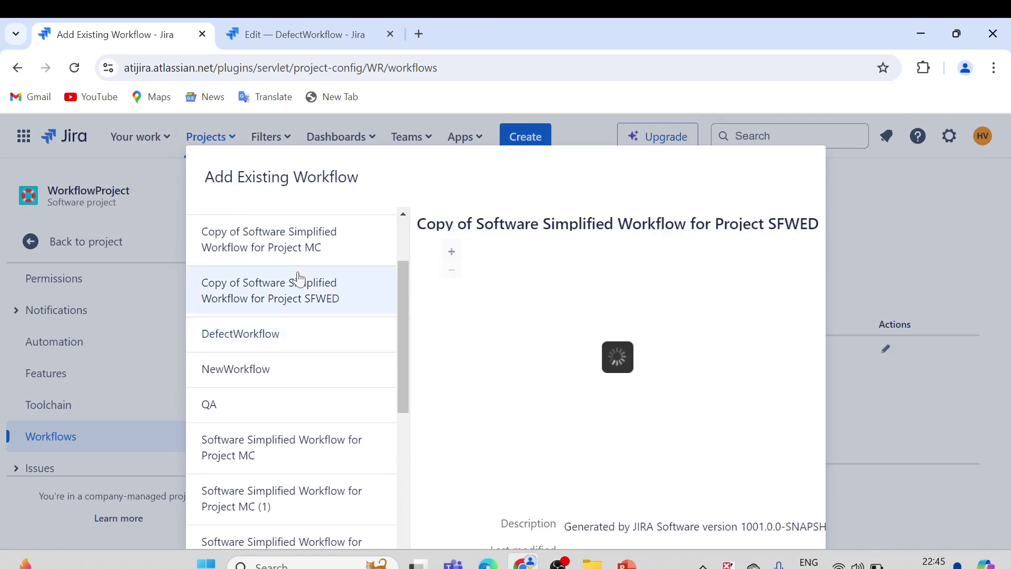
left_click(314, 333)
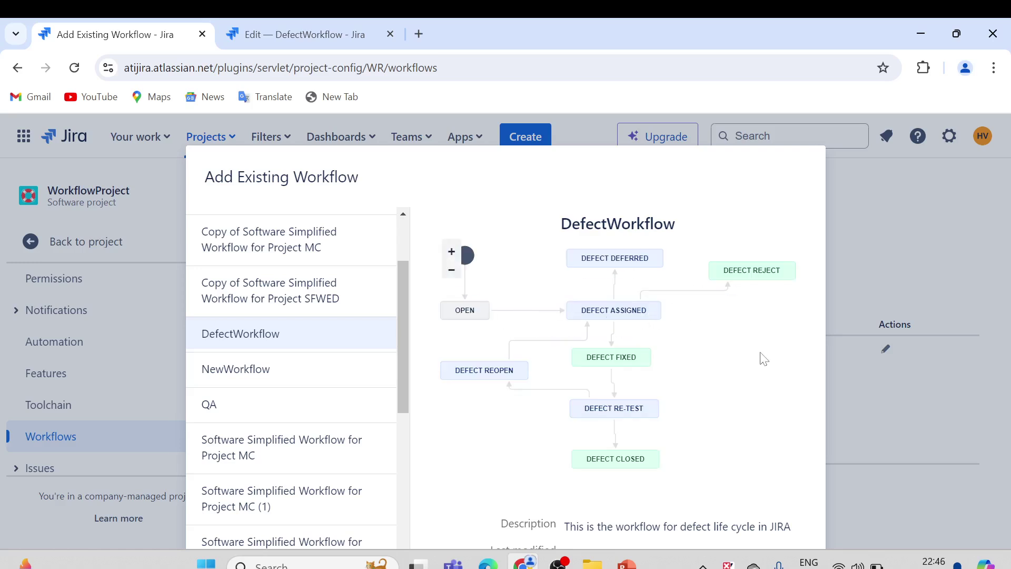
key("ctrl+minus")
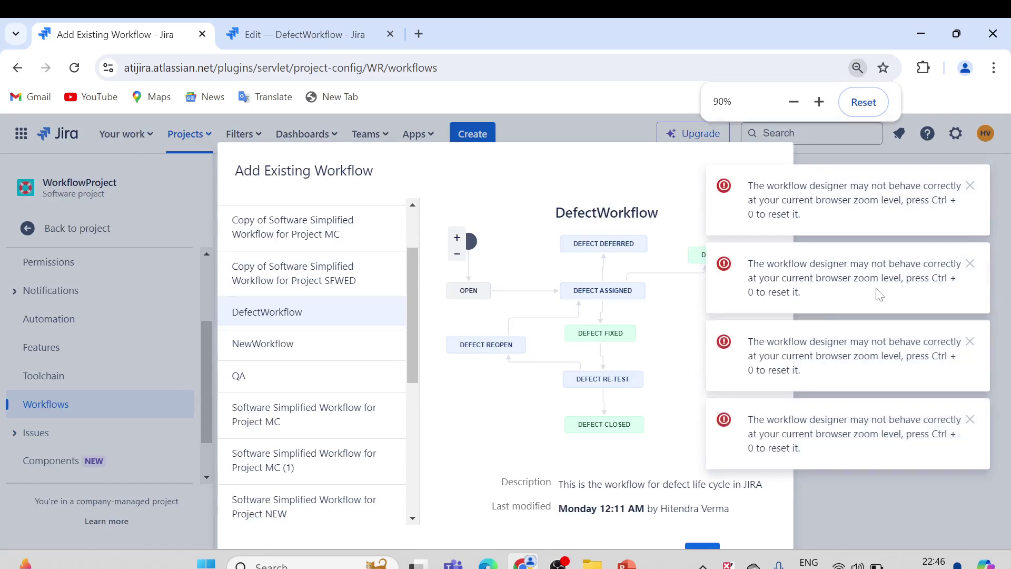
left_click(969, 264)
left_click(971, 187)
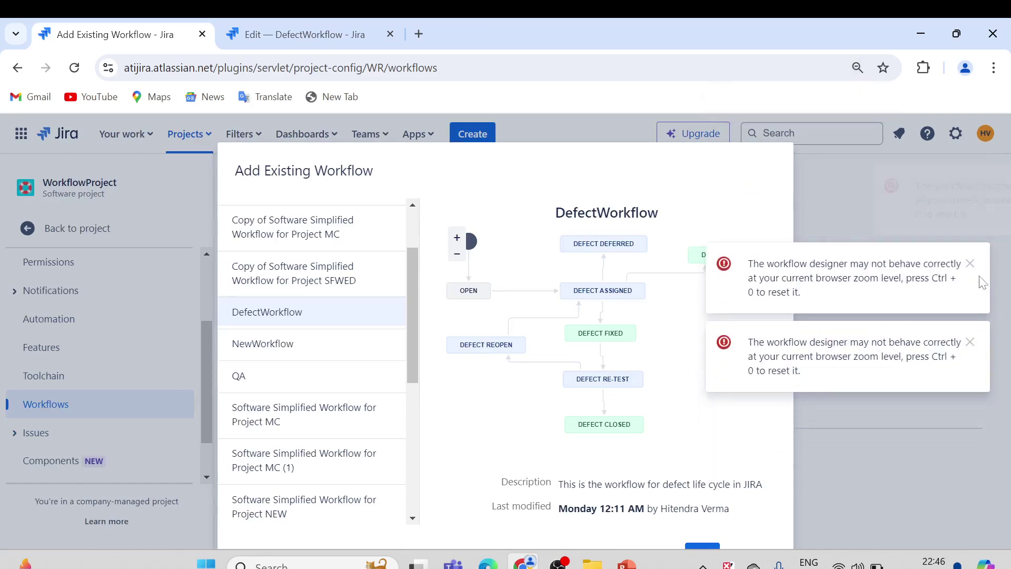
left_click(970, 264)
left_click(970, 186)
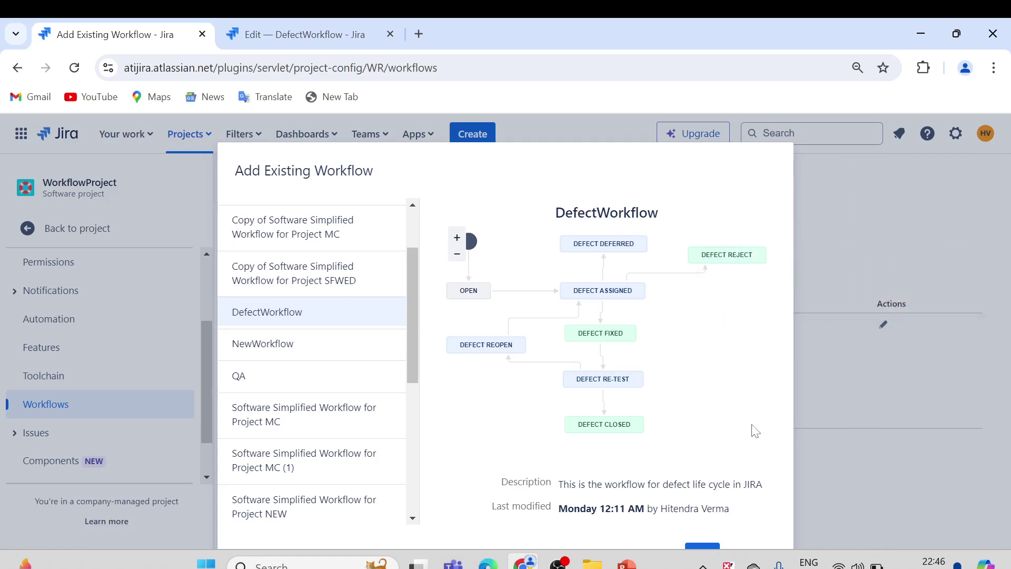
Reduce the browser zoom to 80% so the whole workflow dialog fits, and close all zoom-level warnings.
key("ctrl+minus")
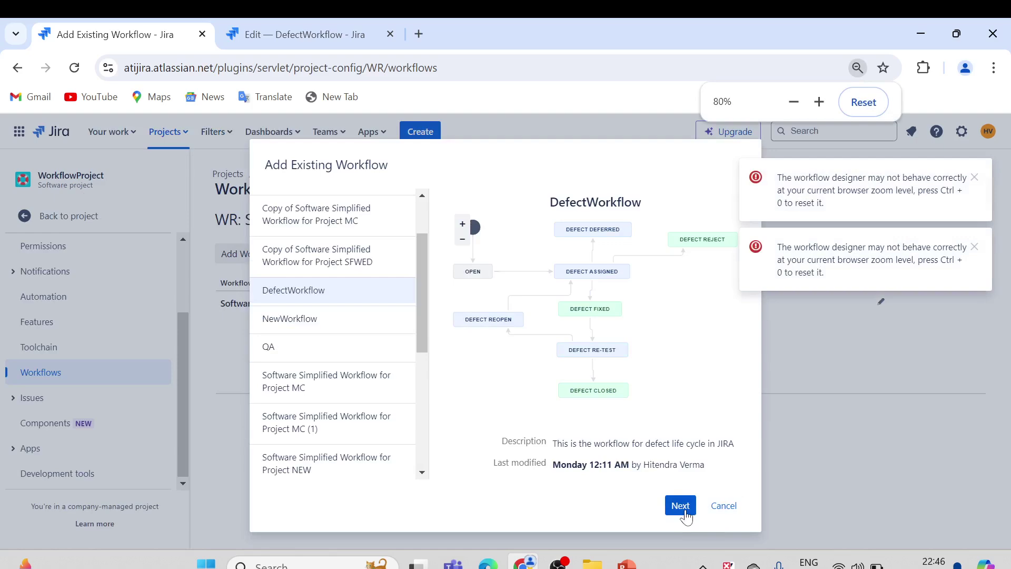
left_click(974, 248)
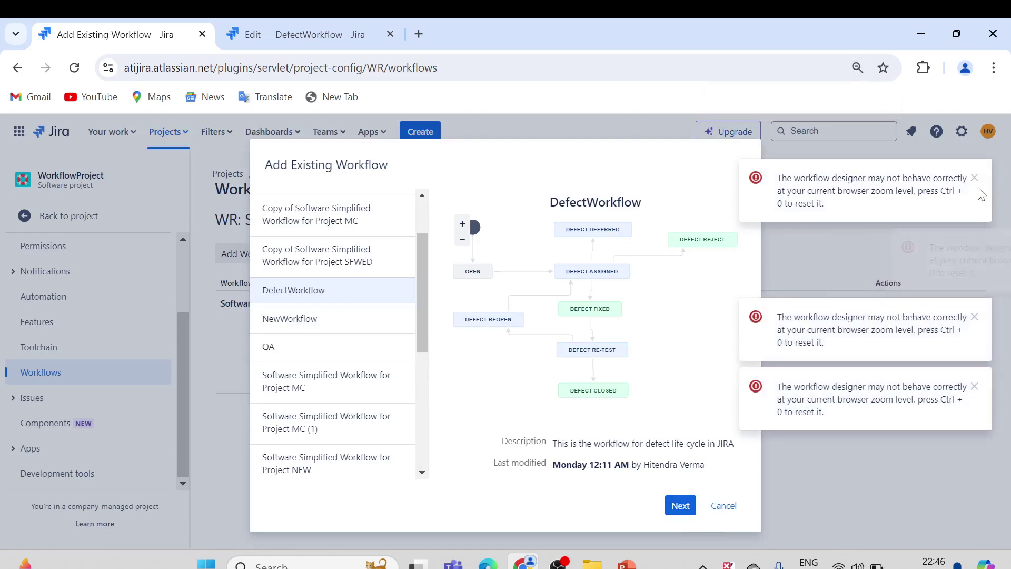
left_click(974, 179)
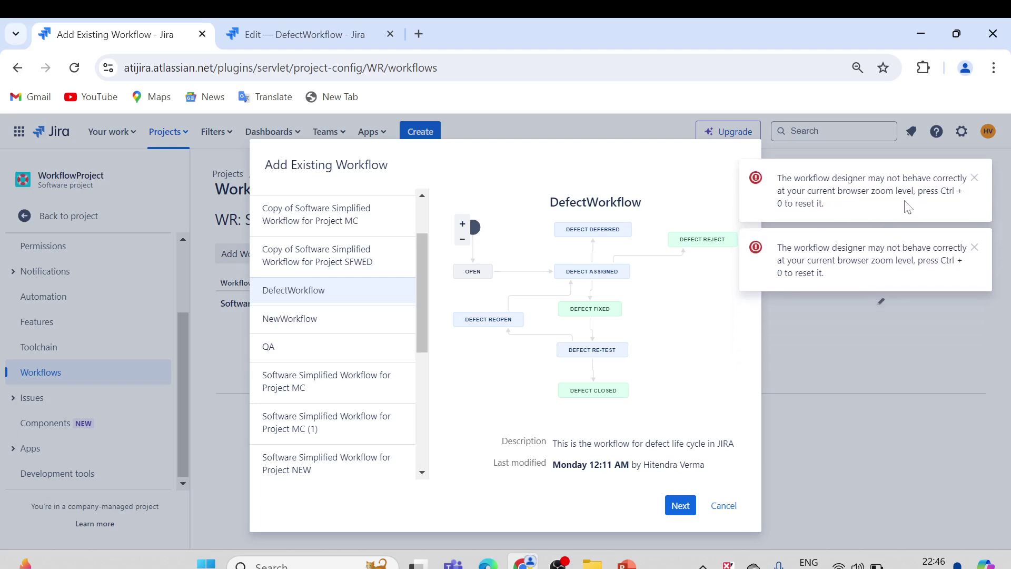
left_click(975, 179)
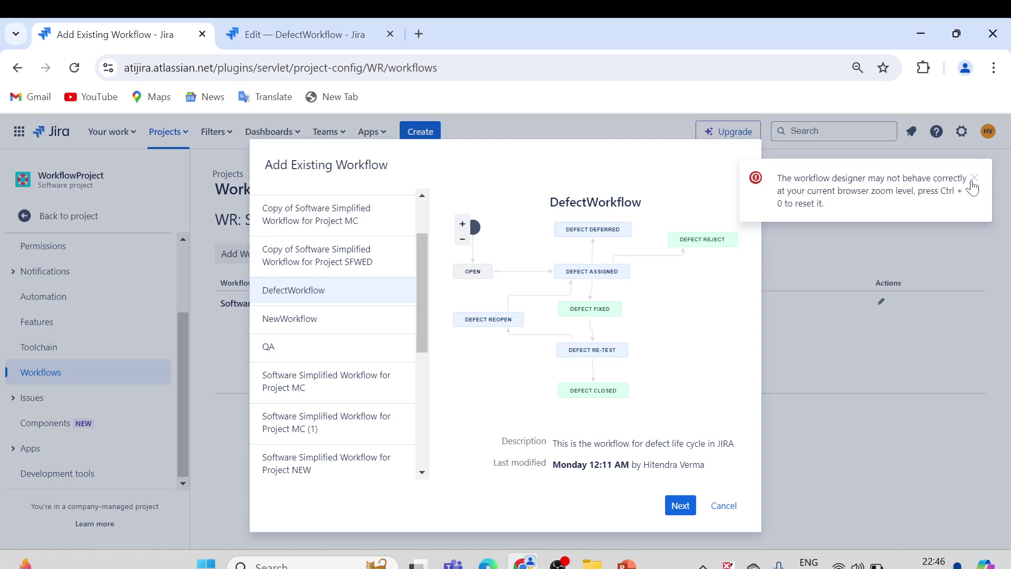
left_click(975, 179)
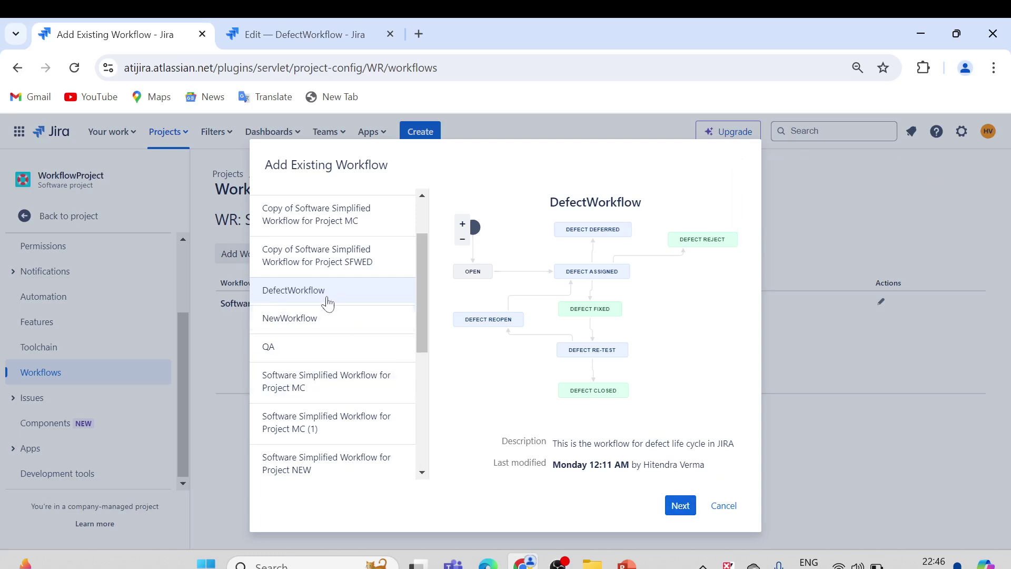
Assign the Defect issue type to DefectWorkflow and finish adding the workflow to the scheme.
left_click(680, 506)
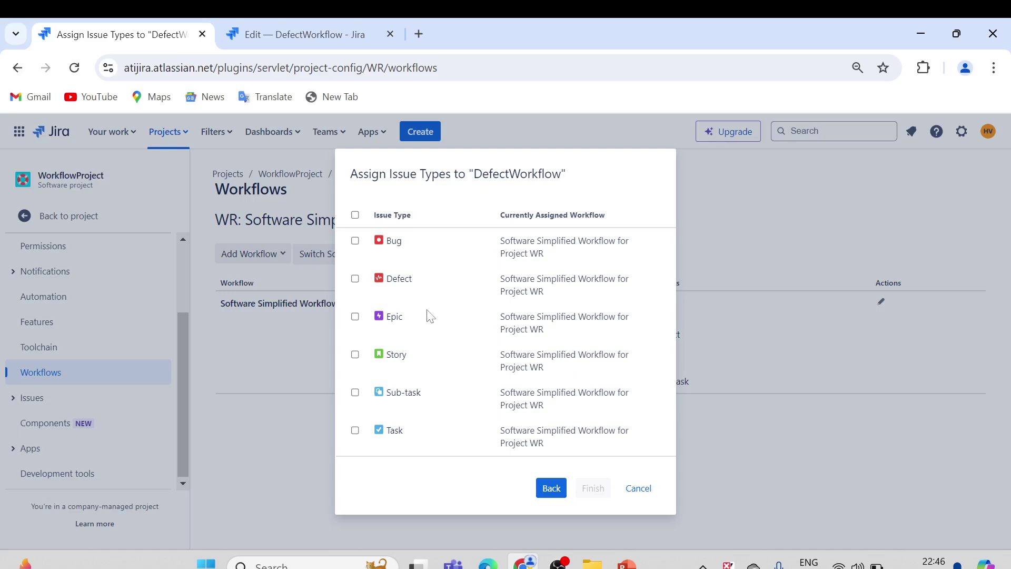
left_click(356, 280)
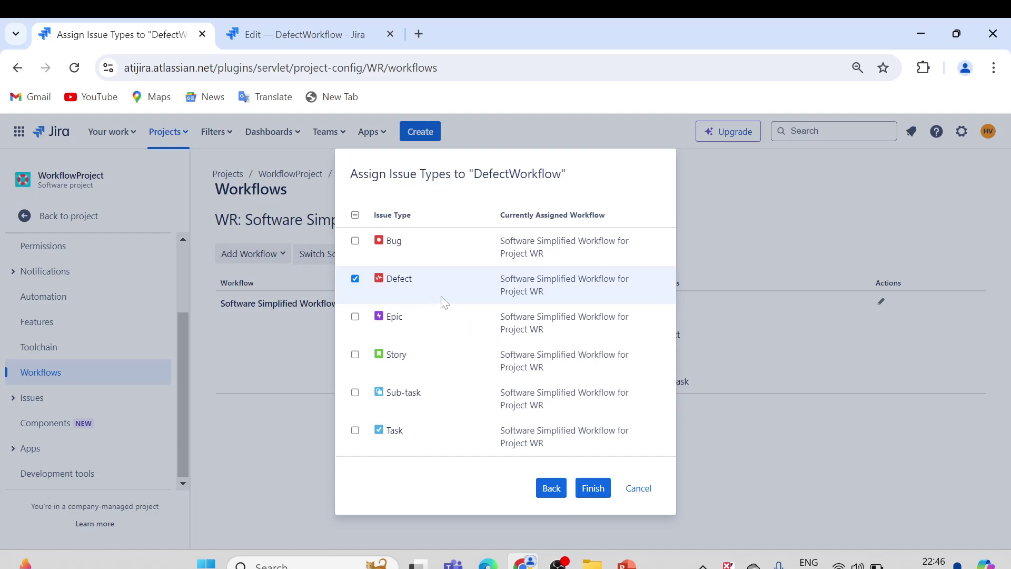
left_click(592, 487)
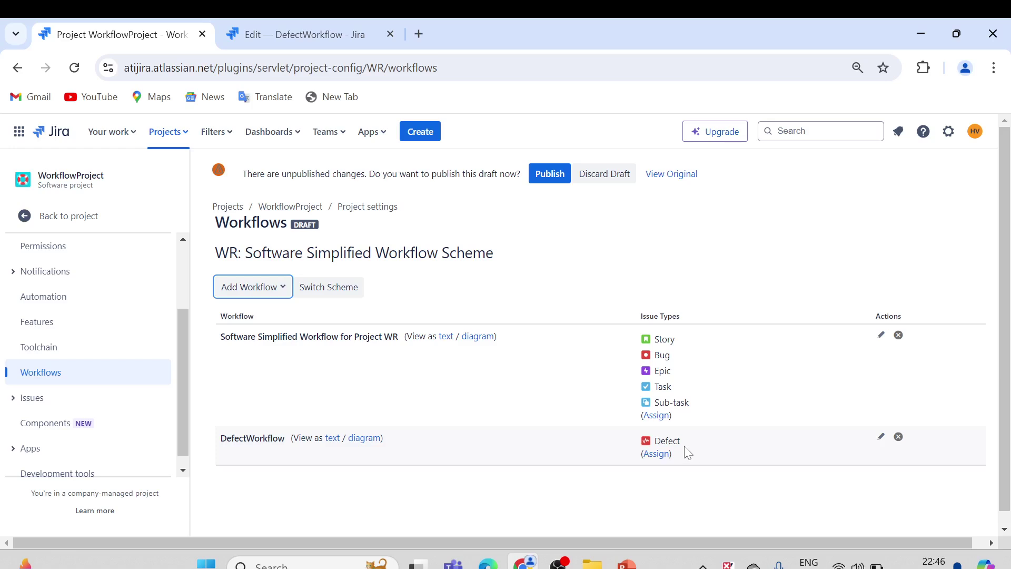
Publish the draft workflow scheme, associating the new workflows and acknowledging the completed migration.
left_click(551, 175)
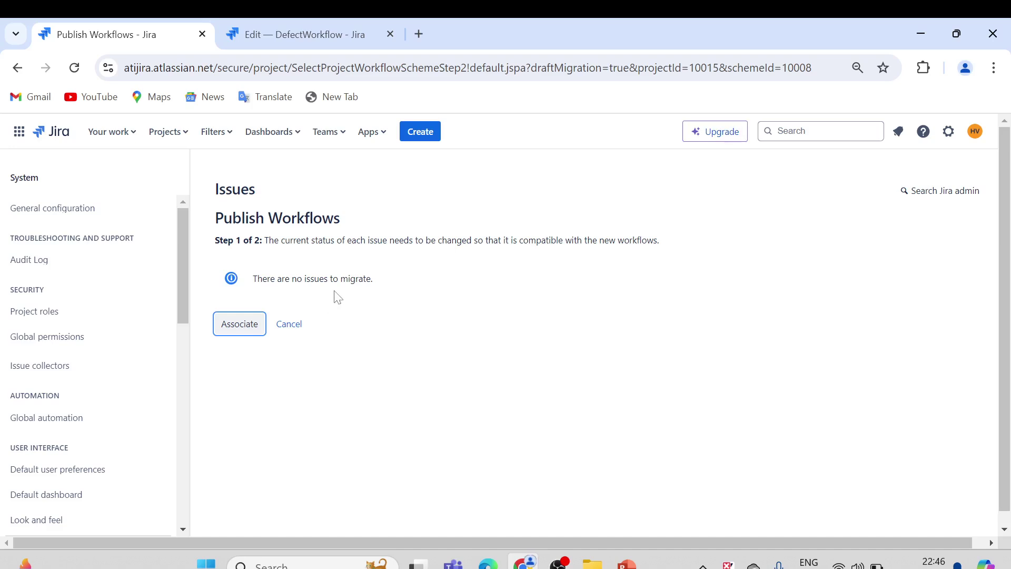
left_click(235, 327)
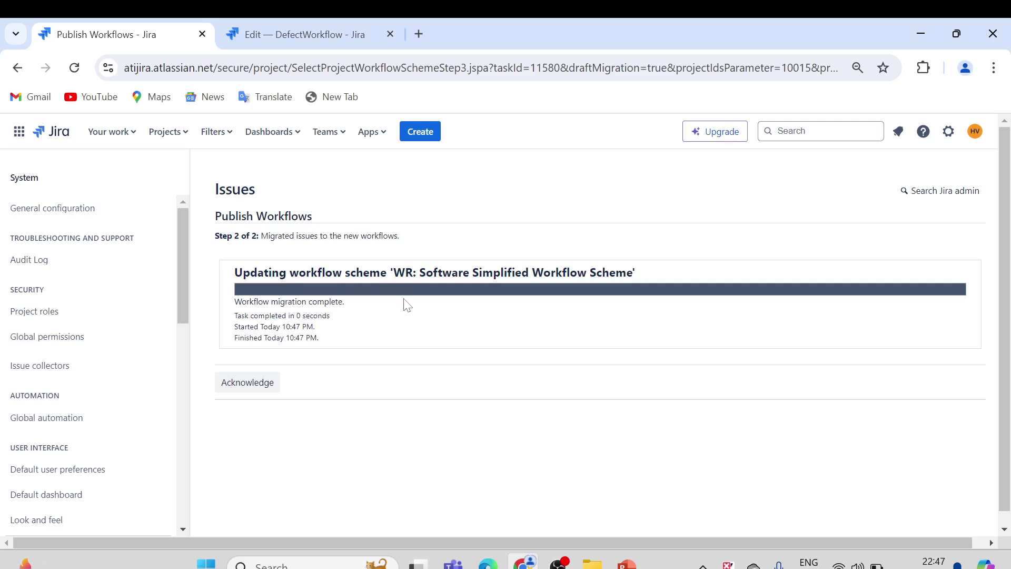
left_click(248, 384)
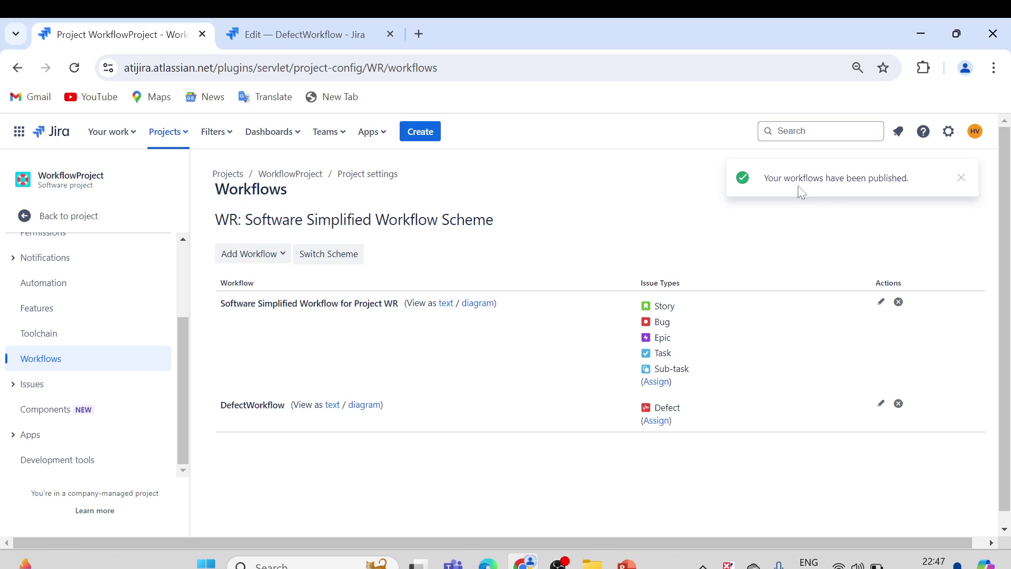
left_click(961, 179)
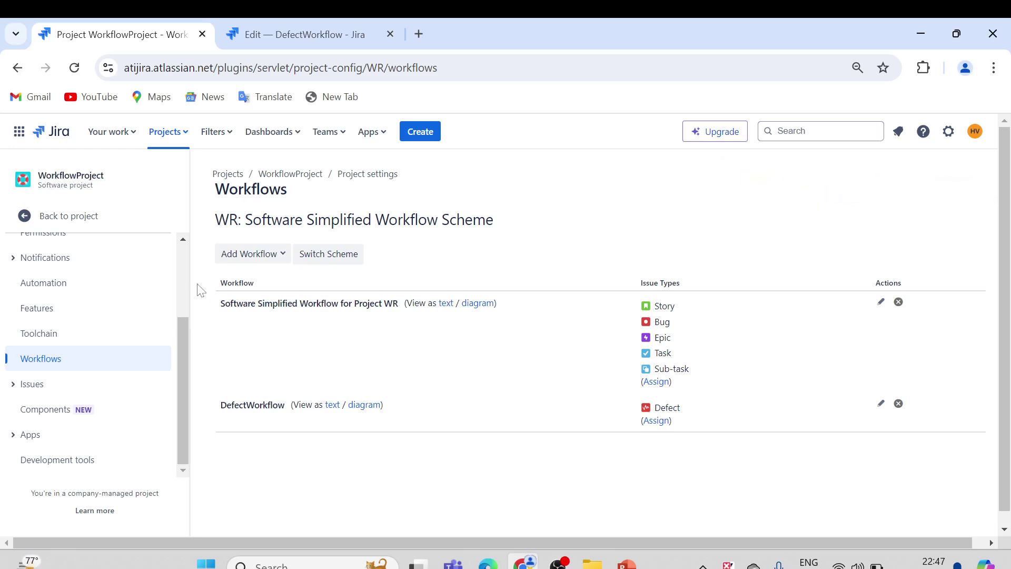
Start a new issue of type Defect in WorkflowProject with the summary "test defect".
scroll(189, 266, "up", 3)
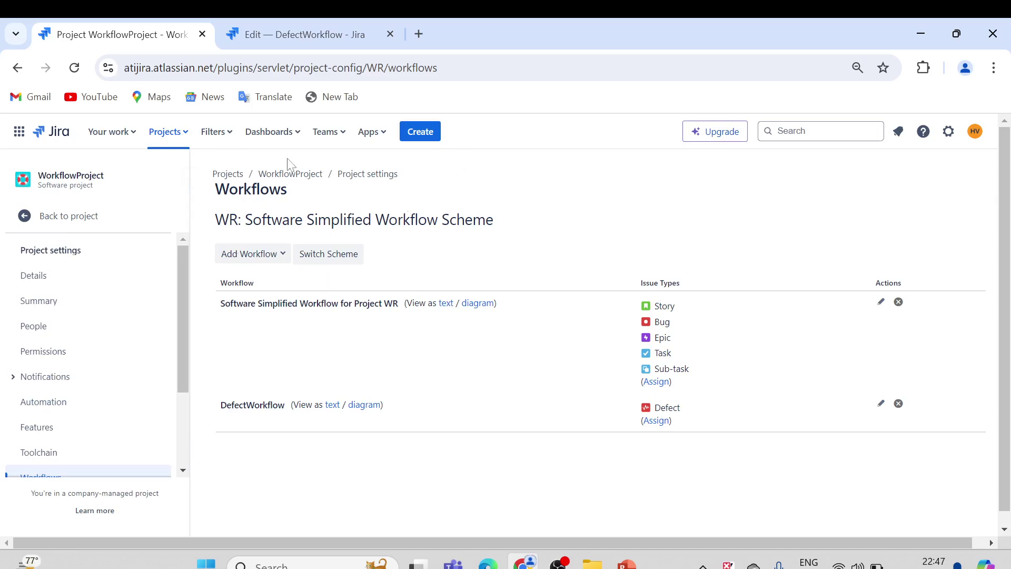
left_click(426, 136)
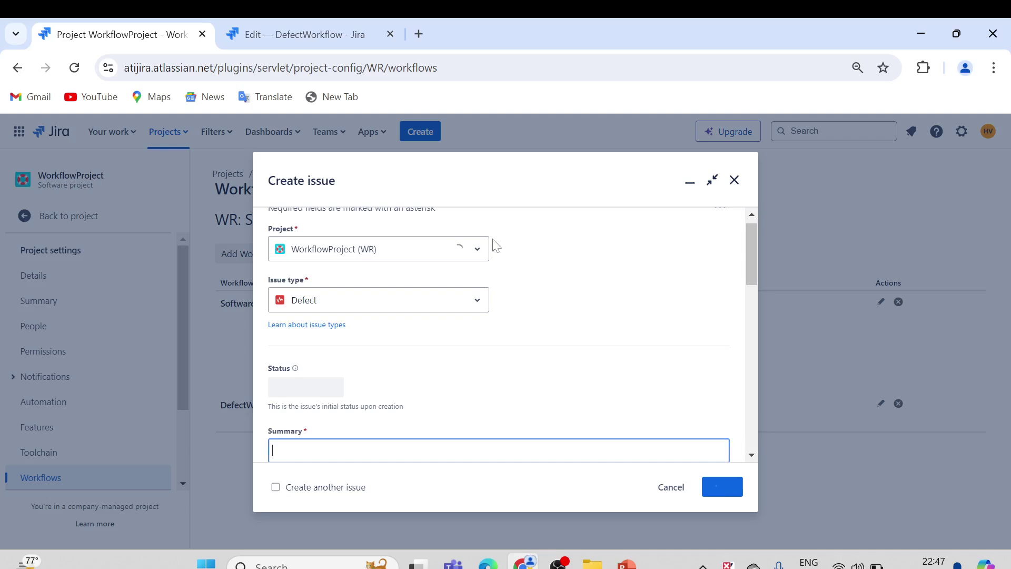
left_click(436, 300)
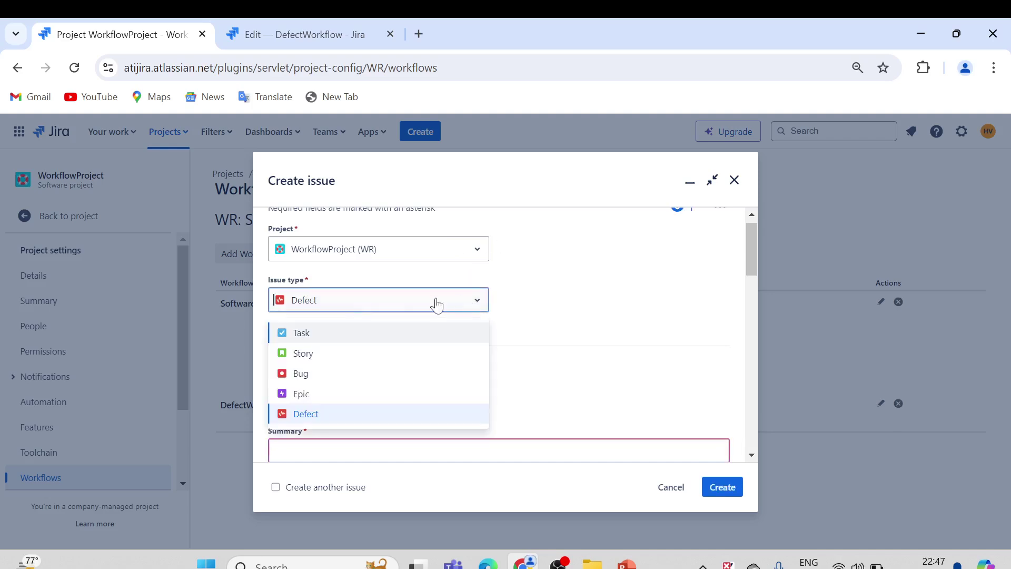
left_click(311, 416)
scroll(387, 332, "down", 2)
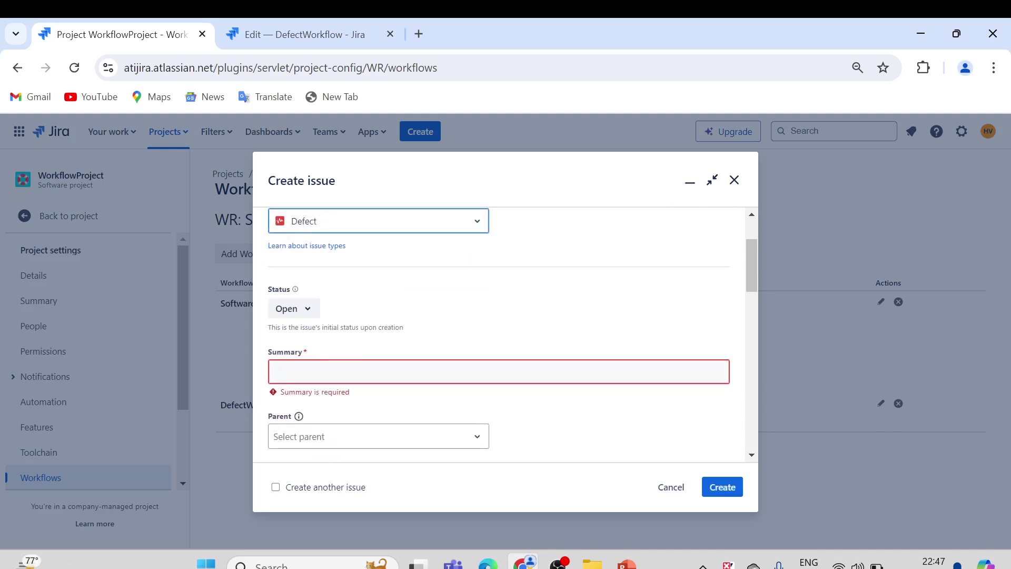
left_click(363, 372)
type("test defect")
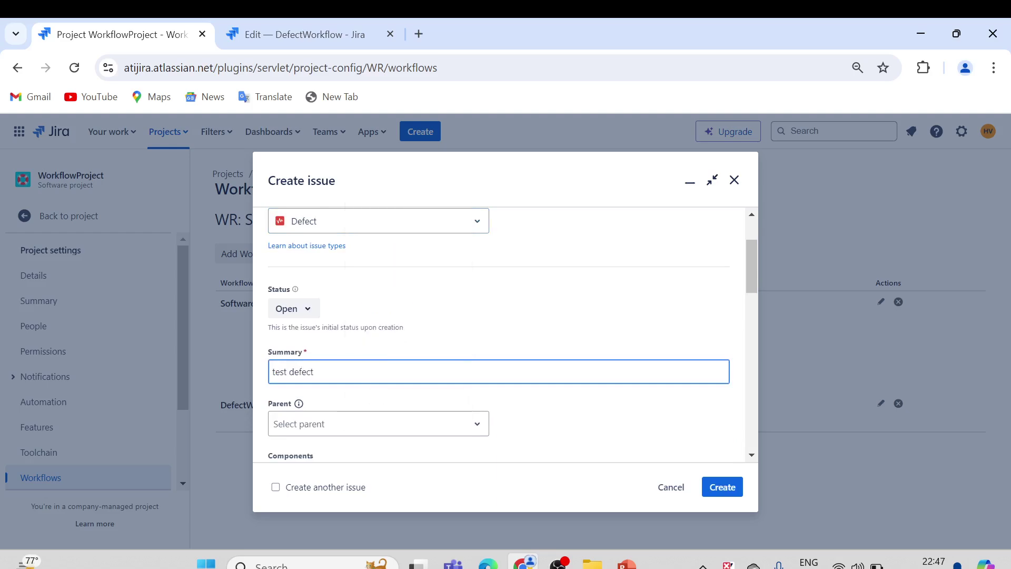
Copy the summary text "test defect" into the new issue's description.
left_click_drag(363, 372, 236, 382)
key("ctrl+c")
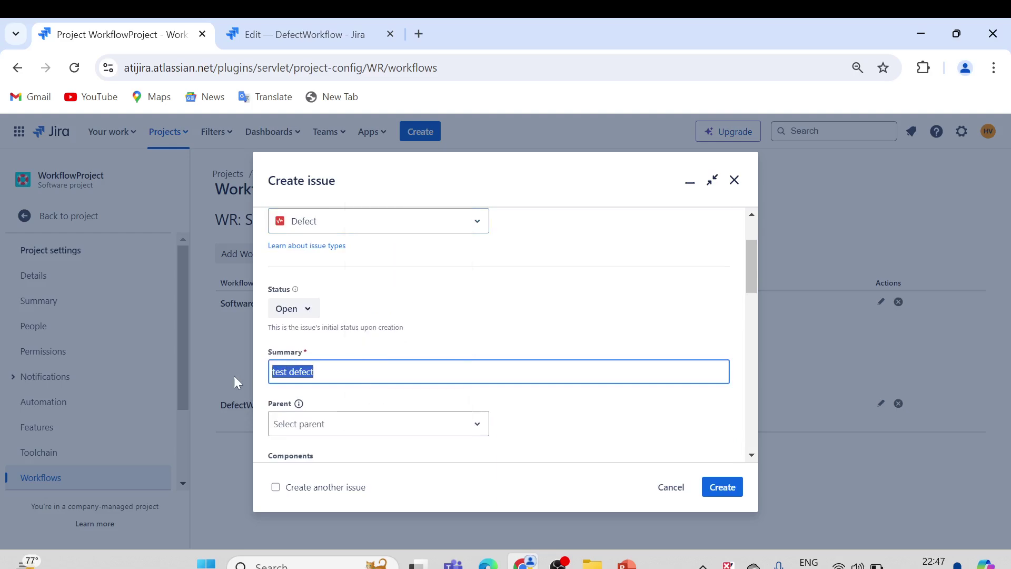
scroll(339, 449, "down", 2)
scroll(374, 406, "down", 3)
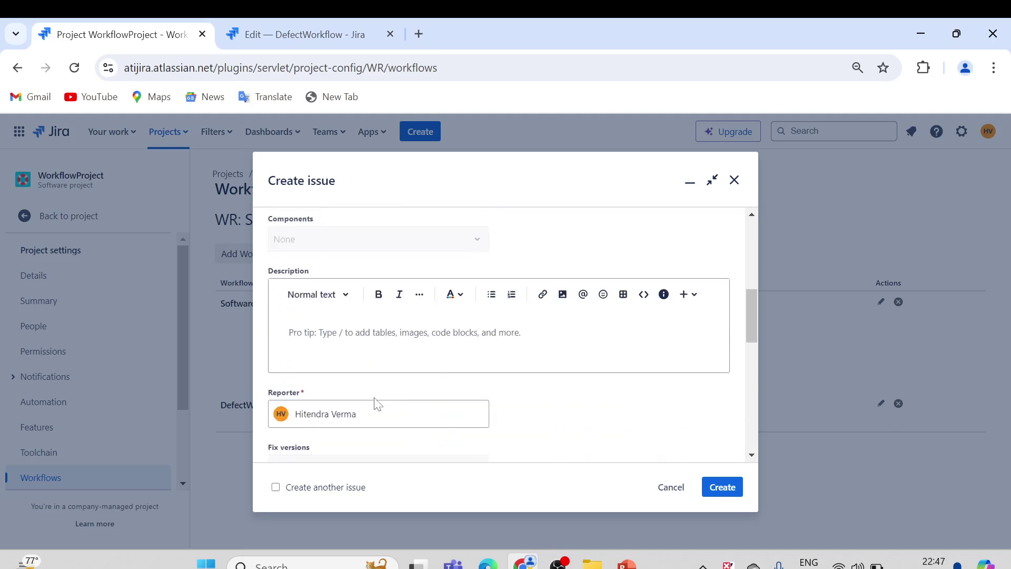
key("ctrl+v")
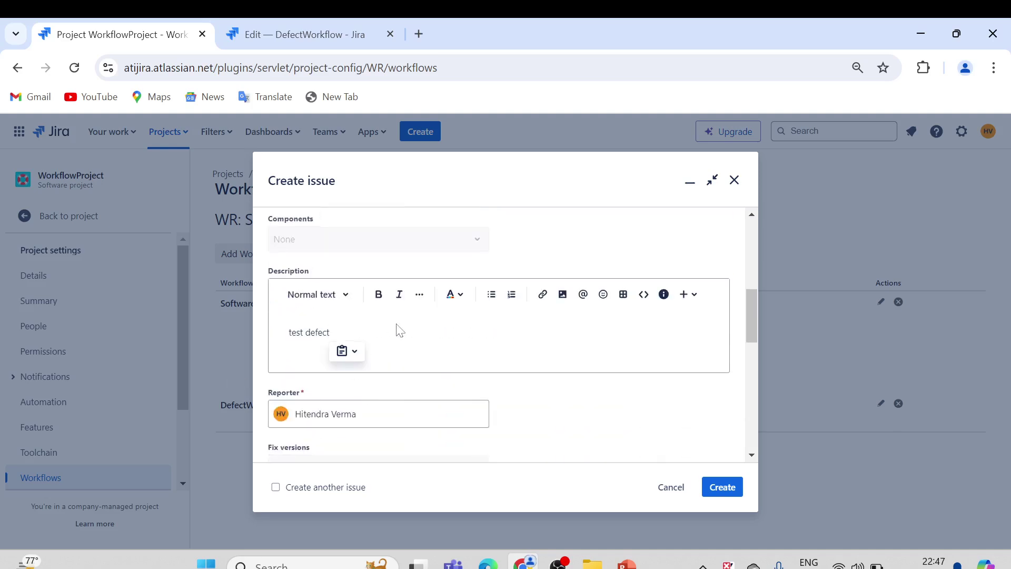
Replace the summary with "Defect_01_Test Defect" and create the Defect issue.
scroll(400, 330, "up", 5)
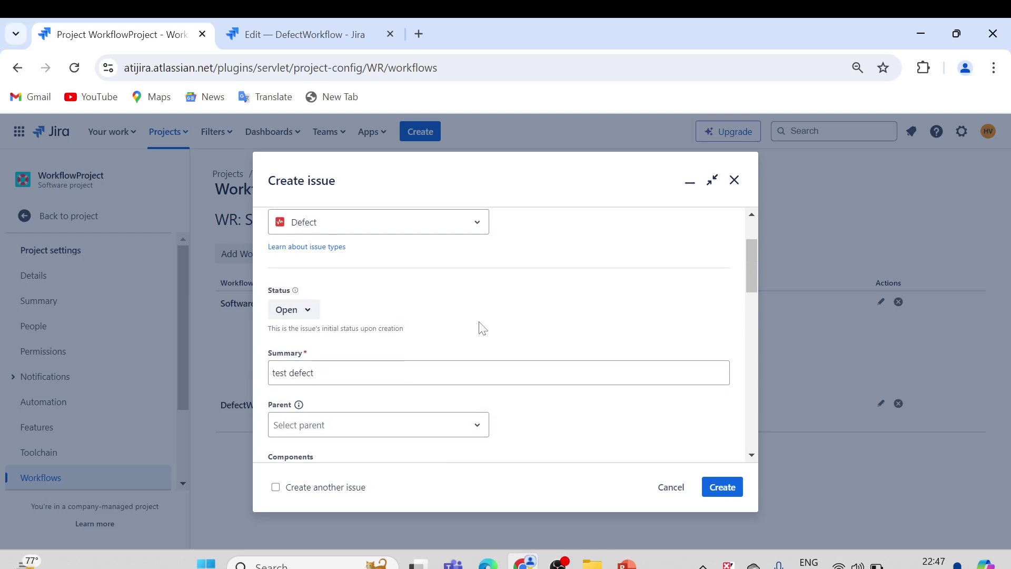
scroll(481, 328, "up", 2)
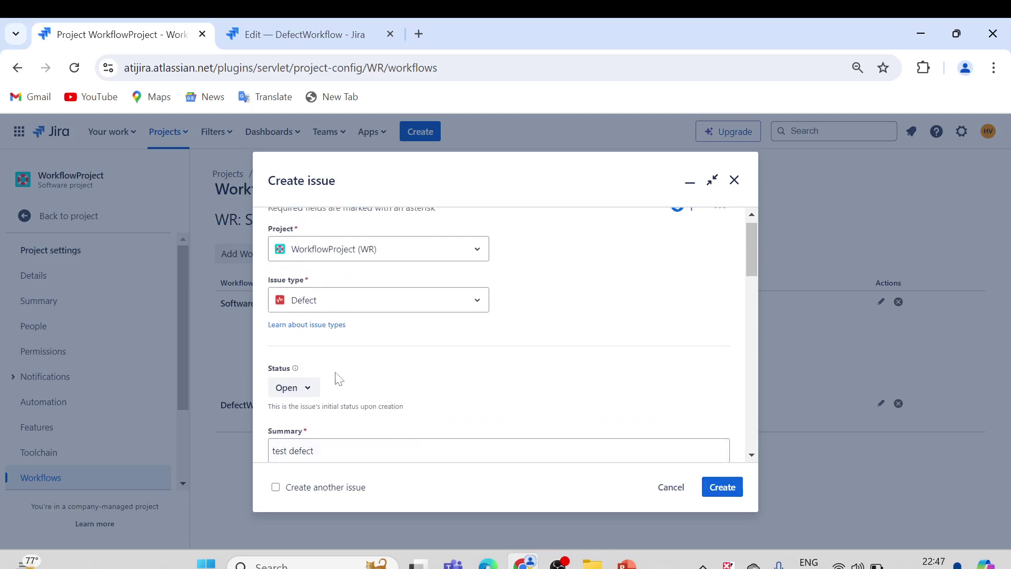
scroll(363, 345, "down", 2)
key("Tab")
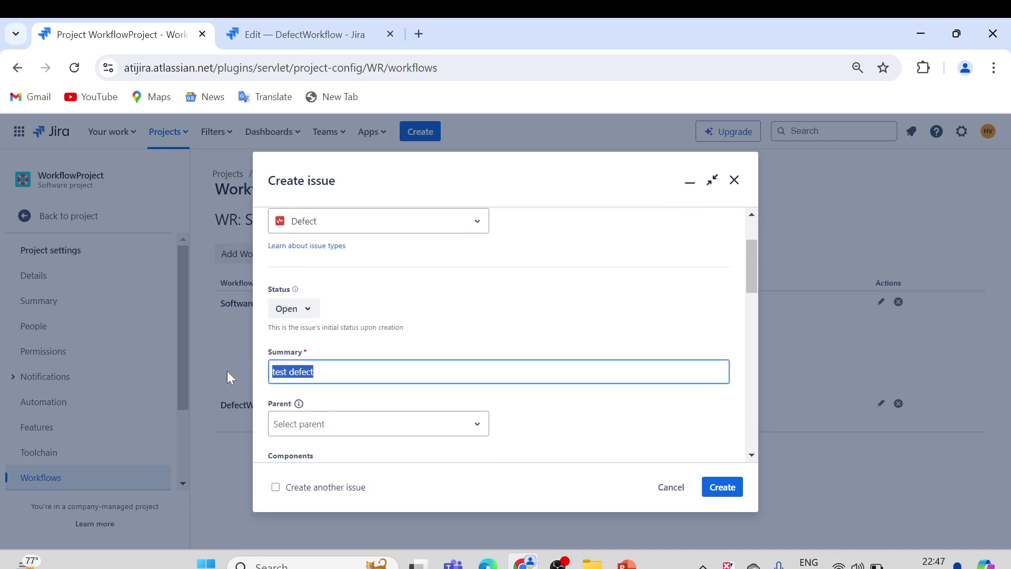
type("Defect")
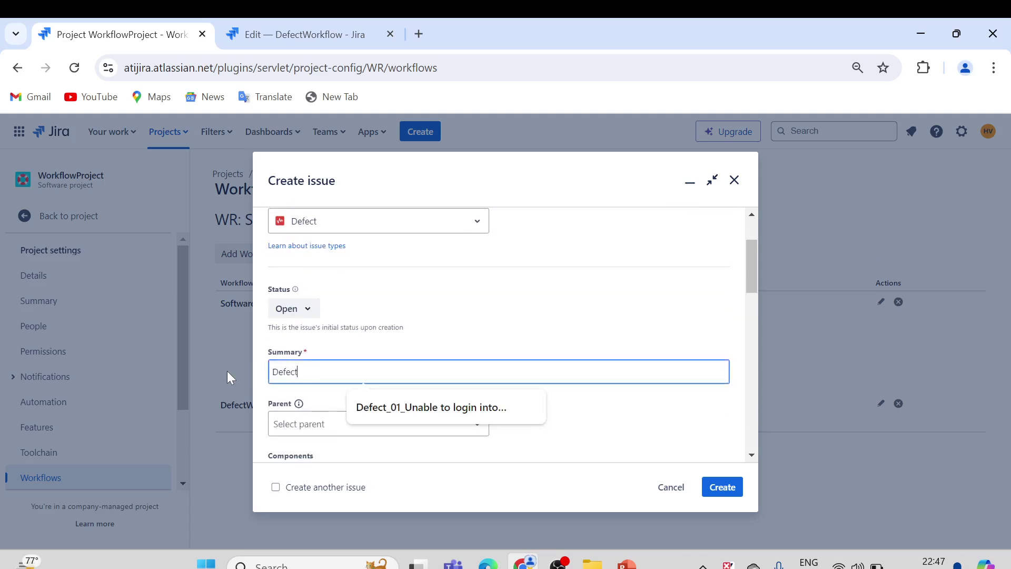
type("_01_ Test Def")
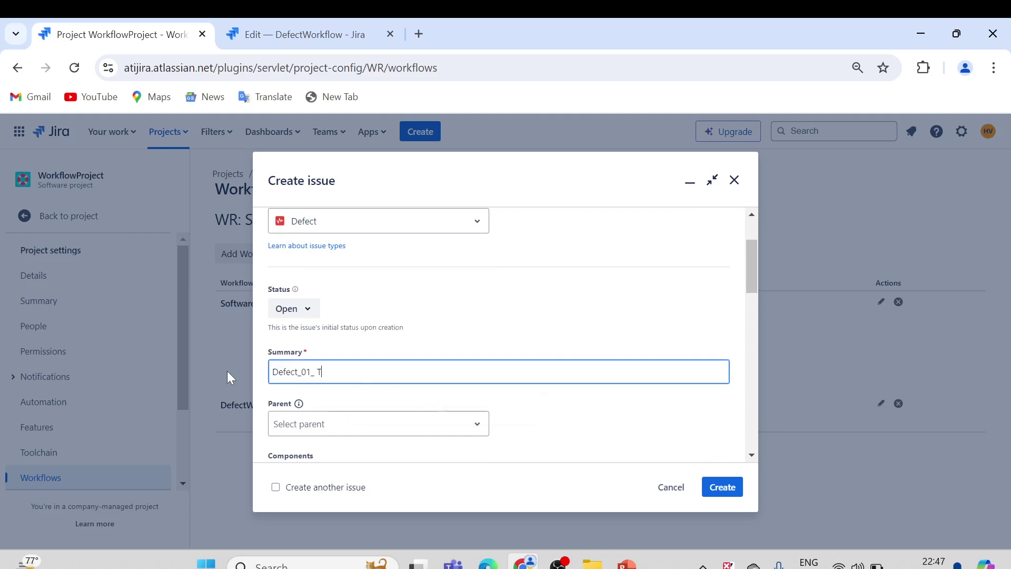
type("ect")
key("BackSpace")
left_click(719, 487)
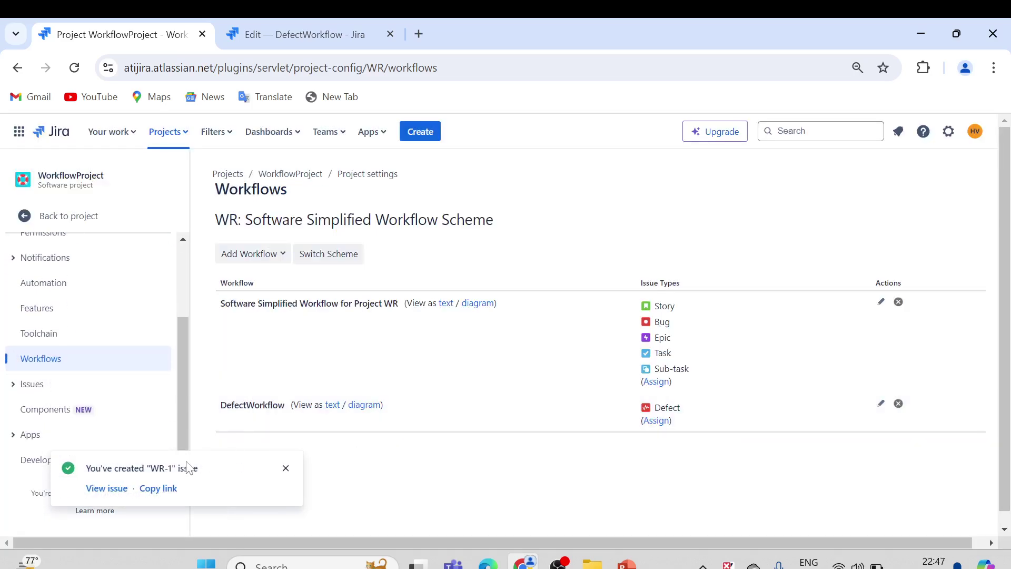
Open the newly created defect and compare its available status transitions with the DefectWorkflow diagram.
left_click(106, 487)
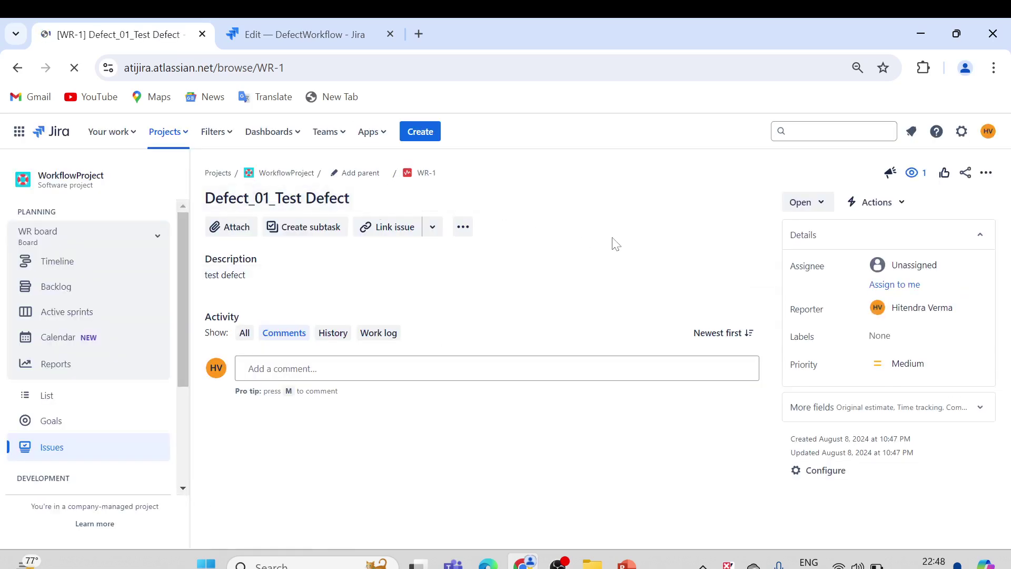
left_click(816, 207)
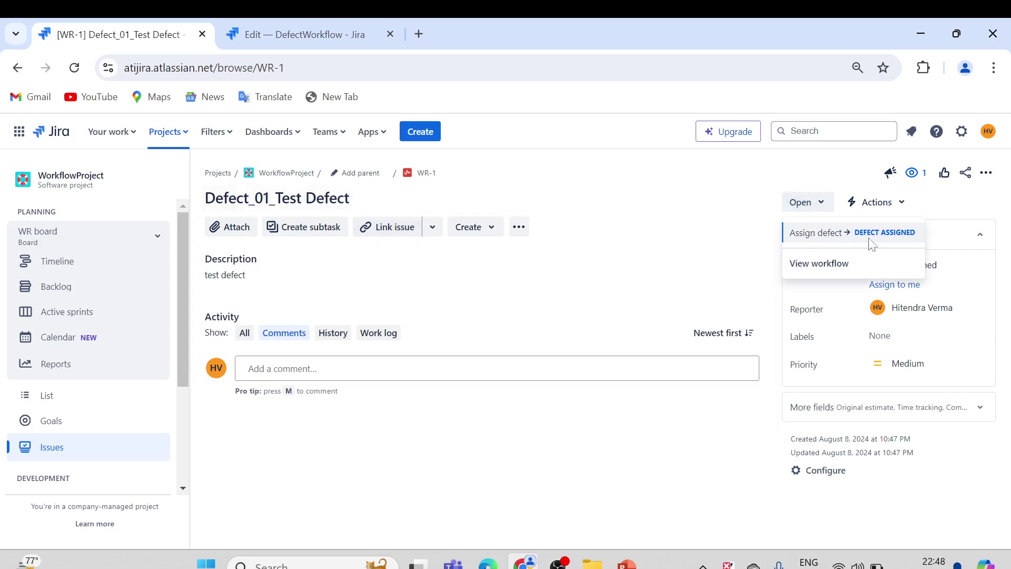
left_click(316, 33)
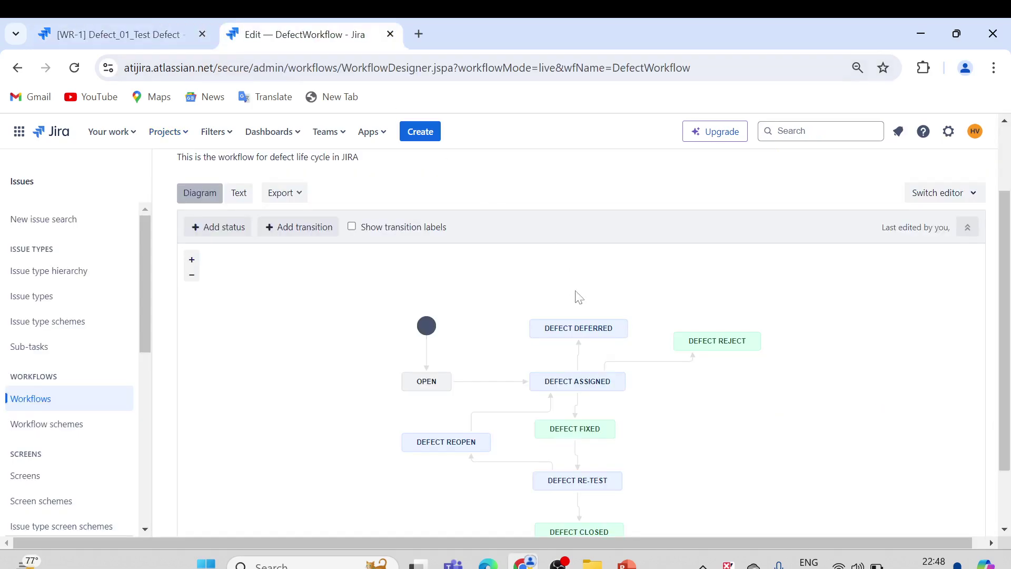
left_click(182, 34)
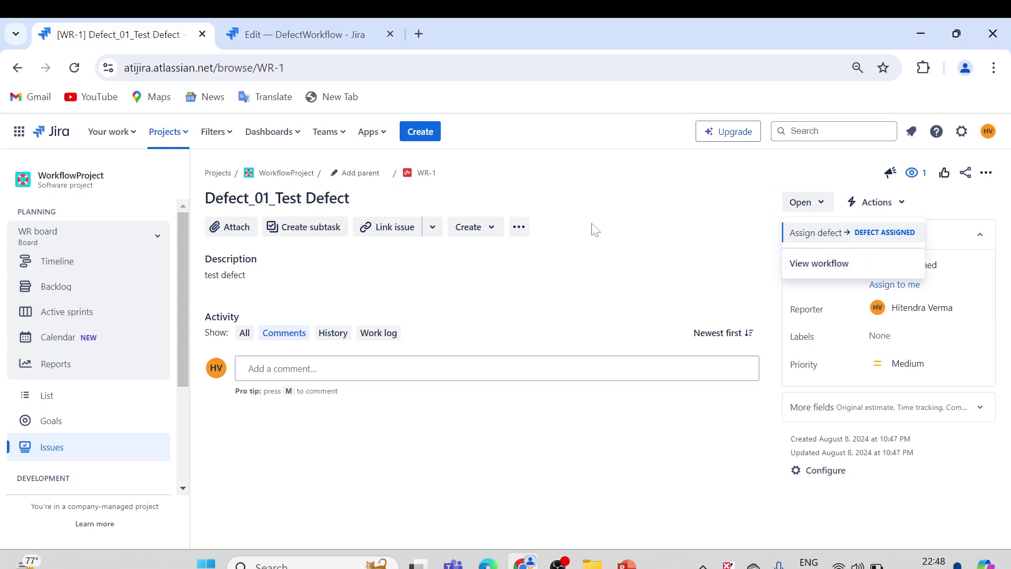
Check the Open status in the DefectWorkflow diagram and move the defect to Defect Assigned with the Assign defect transition.
key("ctrl+minus")
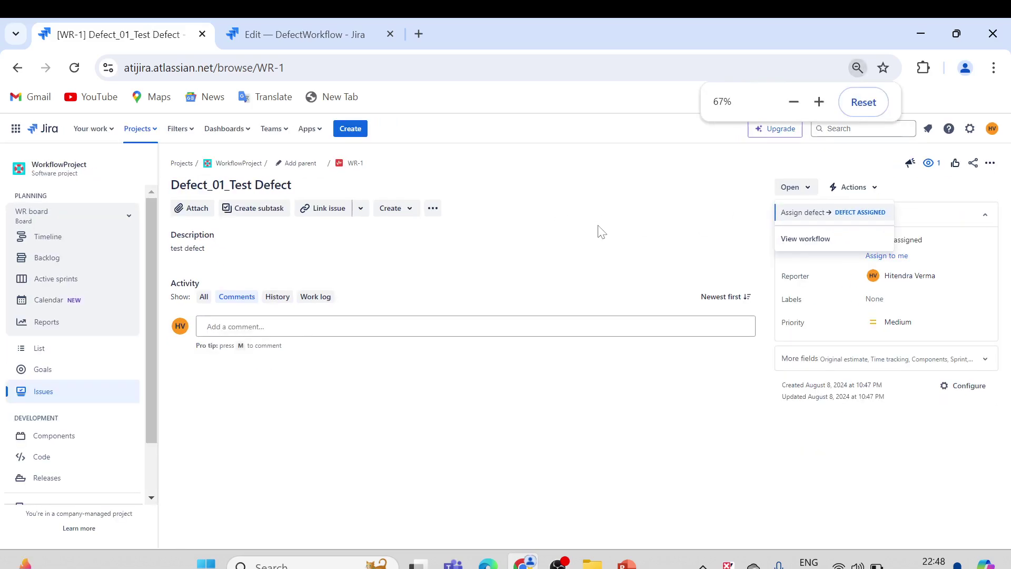
key("ctrl+plus")
key("ctrl+plus")
key("ctrl+plus")
key("ctrl+plus")
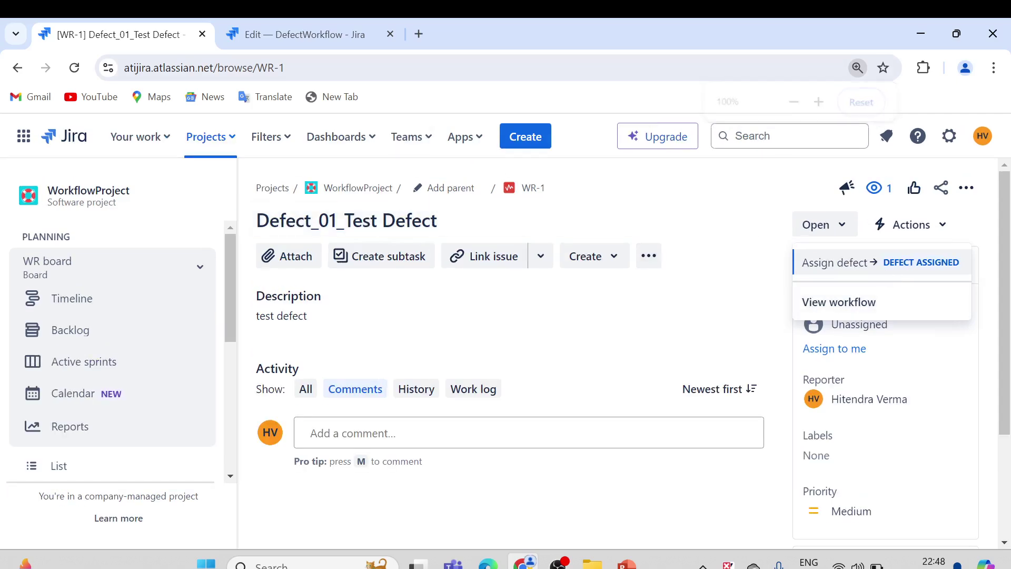
left_click(309, 31)
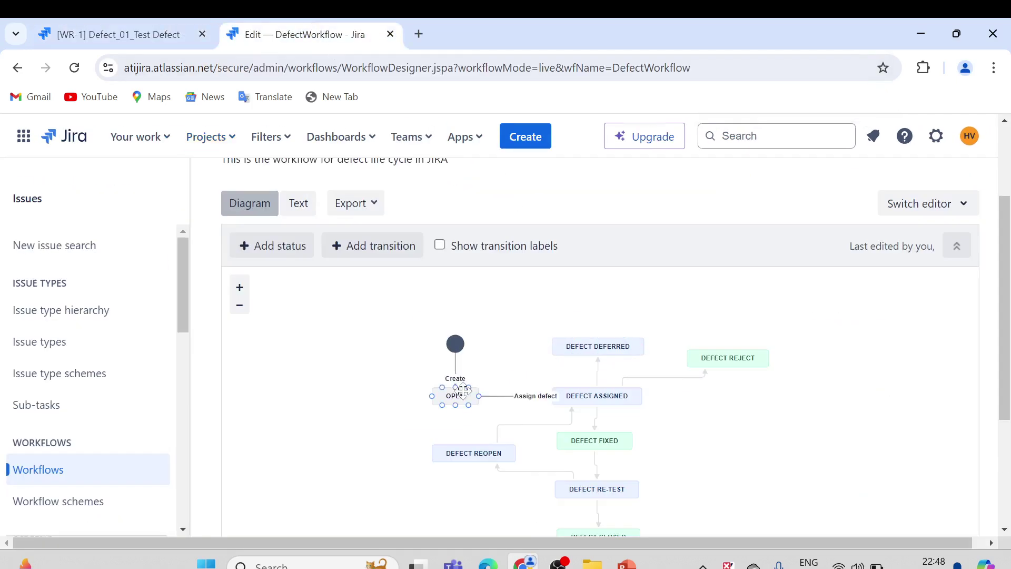
left_click(151, 36)
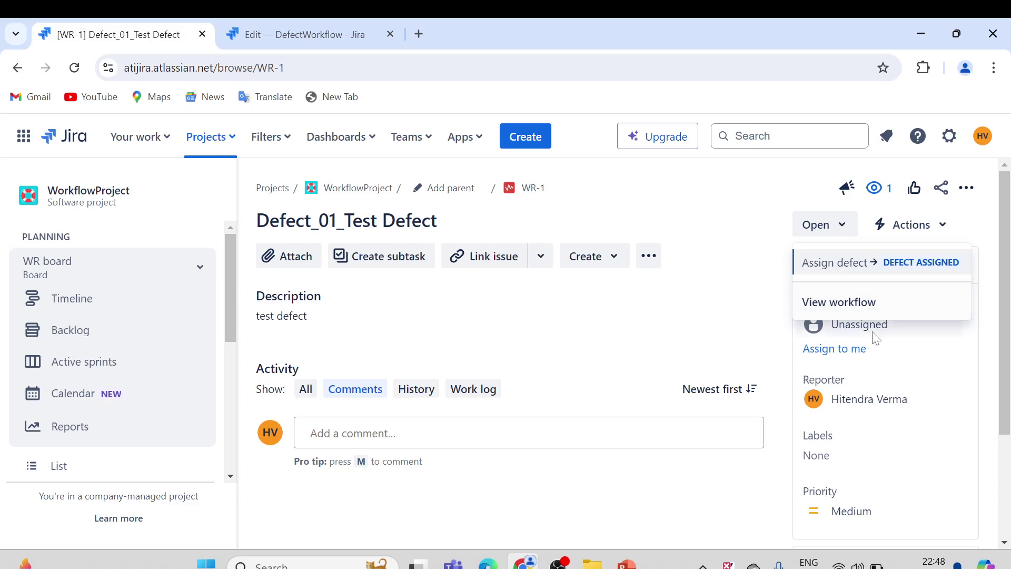
left_click(837, 227)
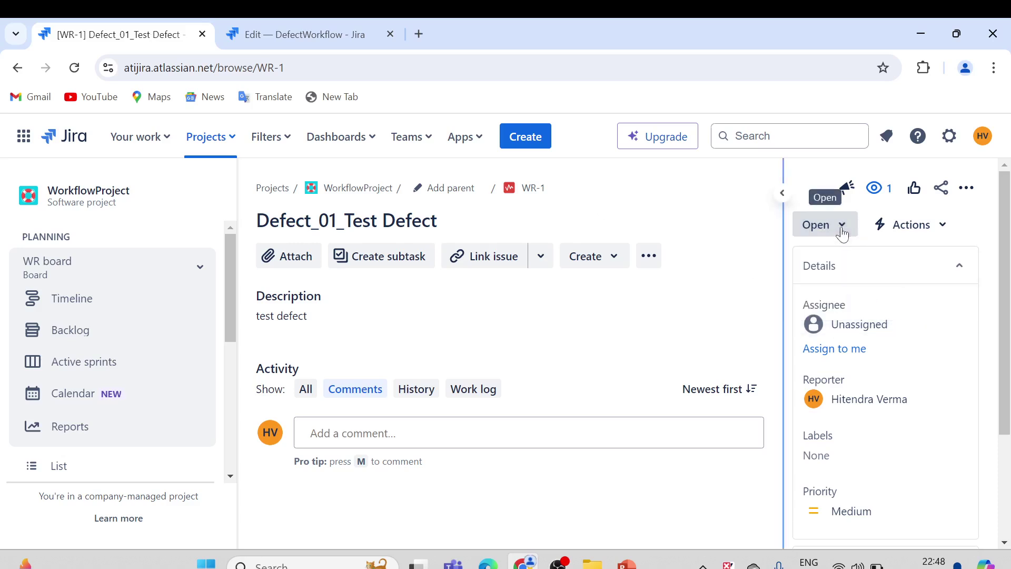
left_click(838, 226)
left_click(885, 273)
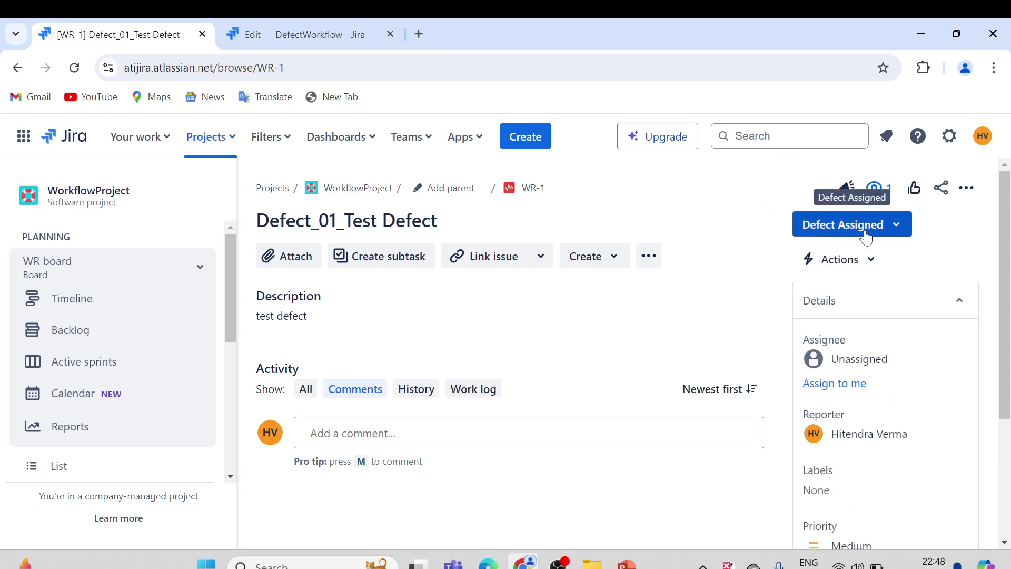
Set your own account as the defect's assignee and move the defect to Defect Fixed with the Defect is Fixed transition.
left_click(899, 356)
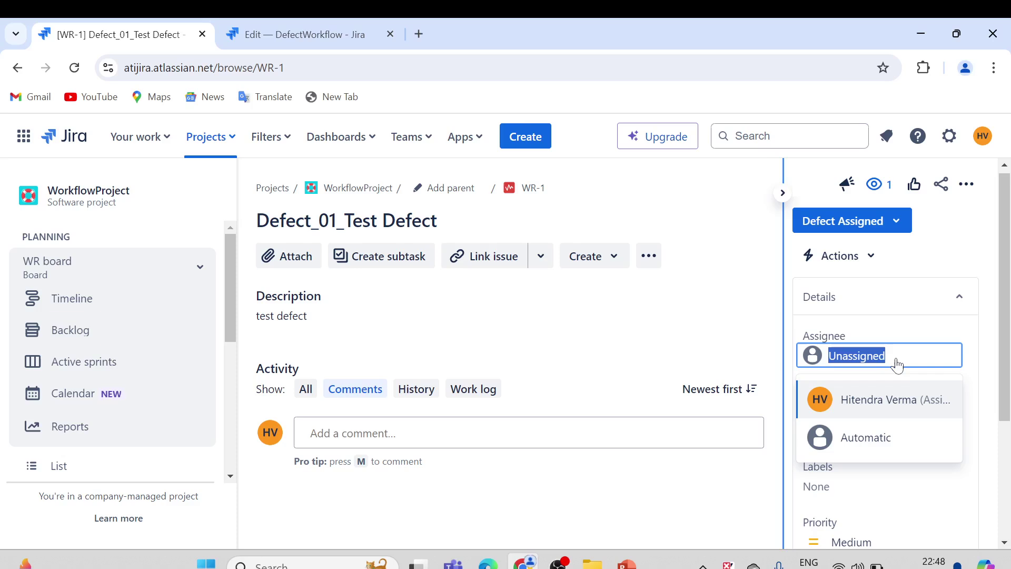
left_click(897, 406)
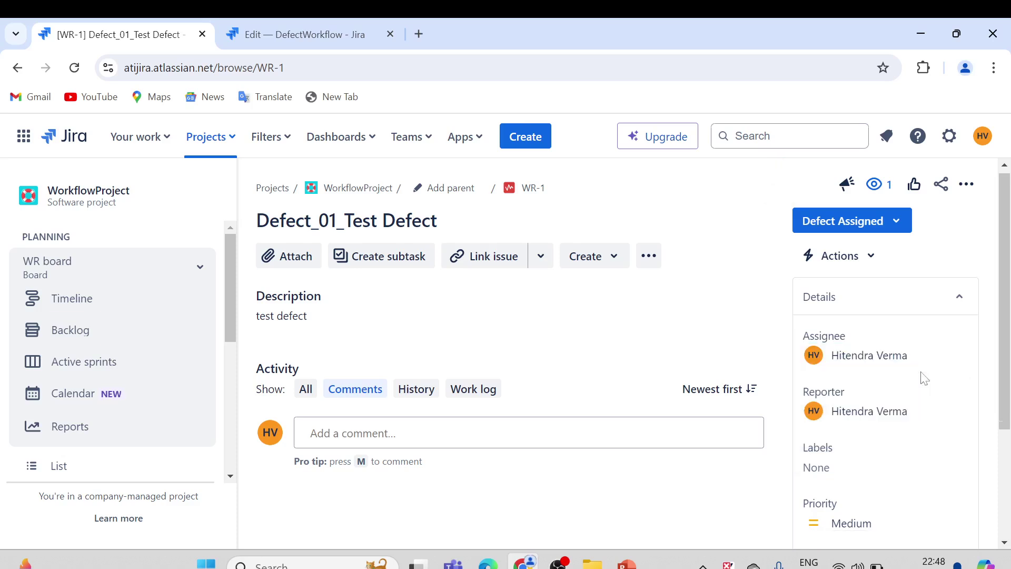
left_click(898, 222)
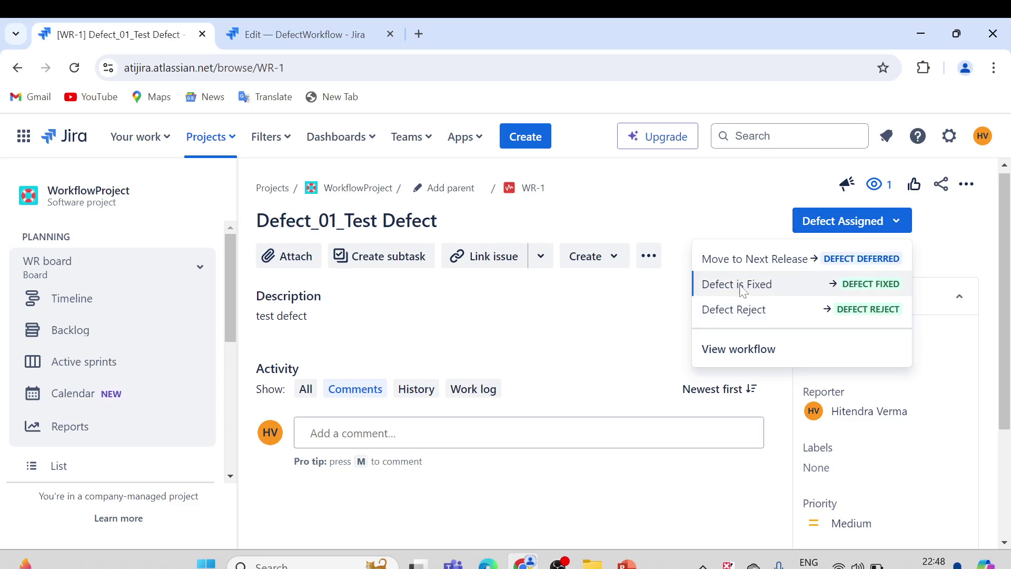
left_click(836, 286)
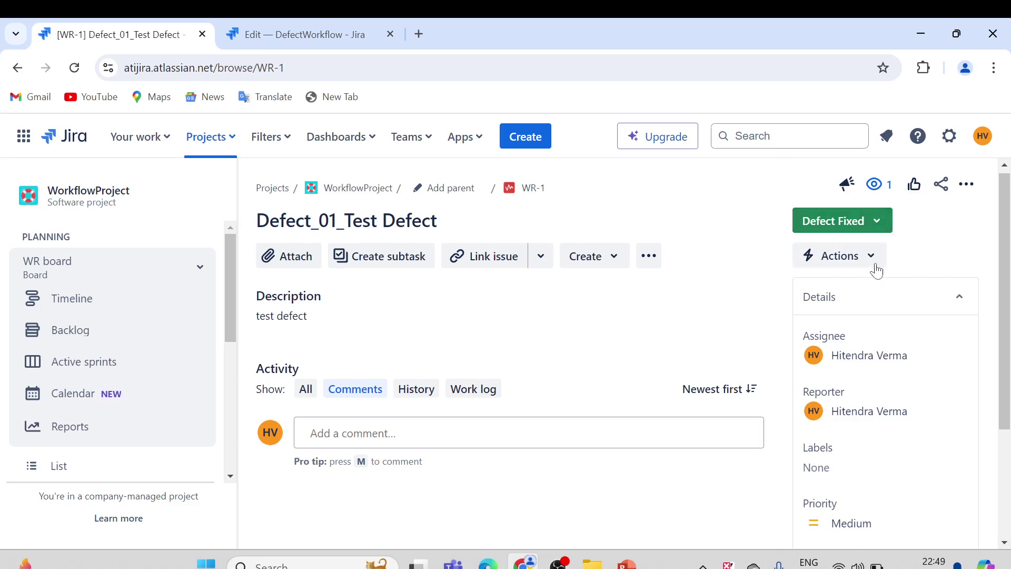
left_click(918, 358)
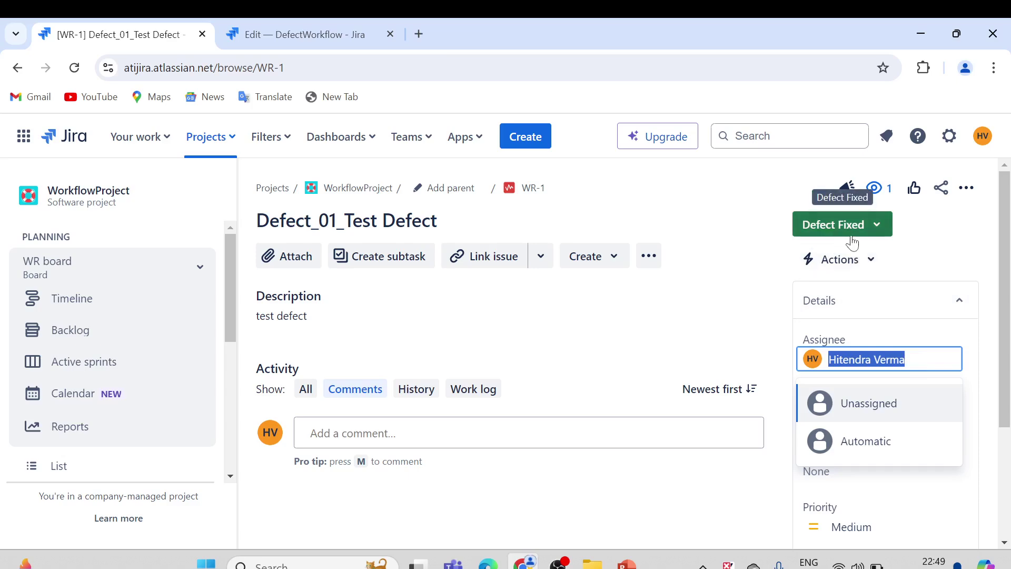
left_click(743, 297)
left_click(915, 365)
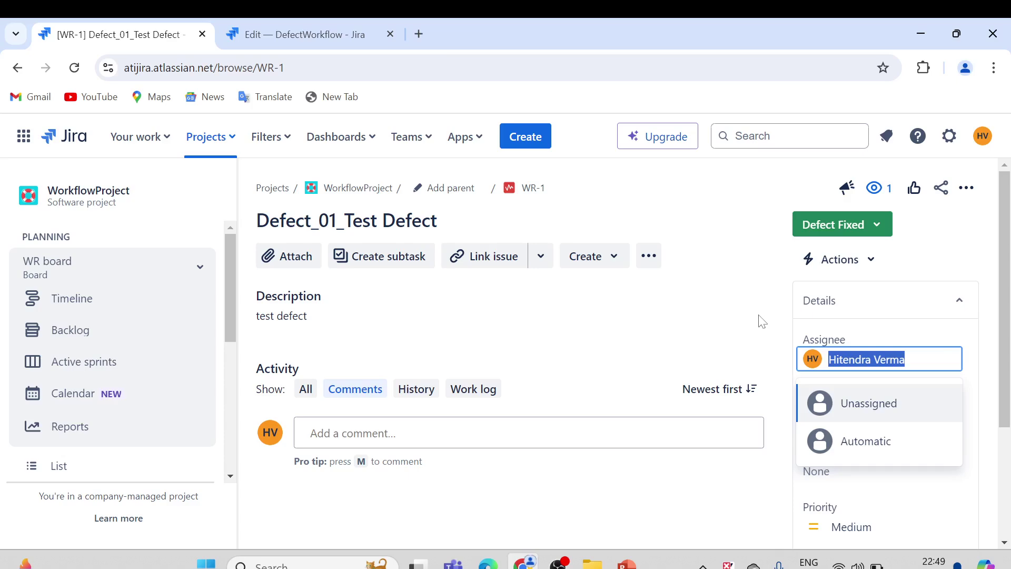
left_click(734, 292)
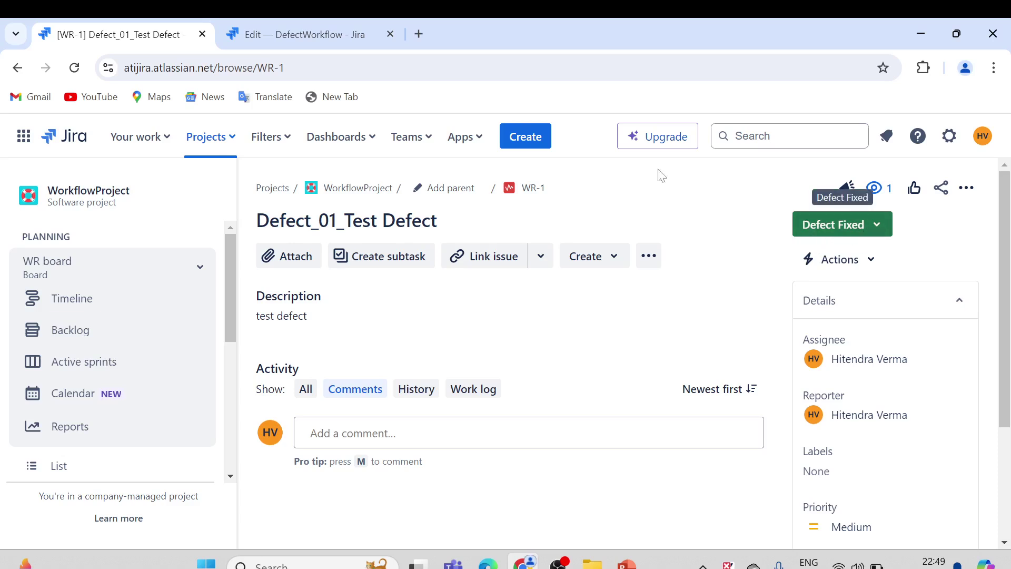
Compare the defect's available transition with the DefectWorkflow diagram and move it to Defect Re-test with Re-test the Defect.
left_click(305, 28)
scroll(673, 384, "down", 3)
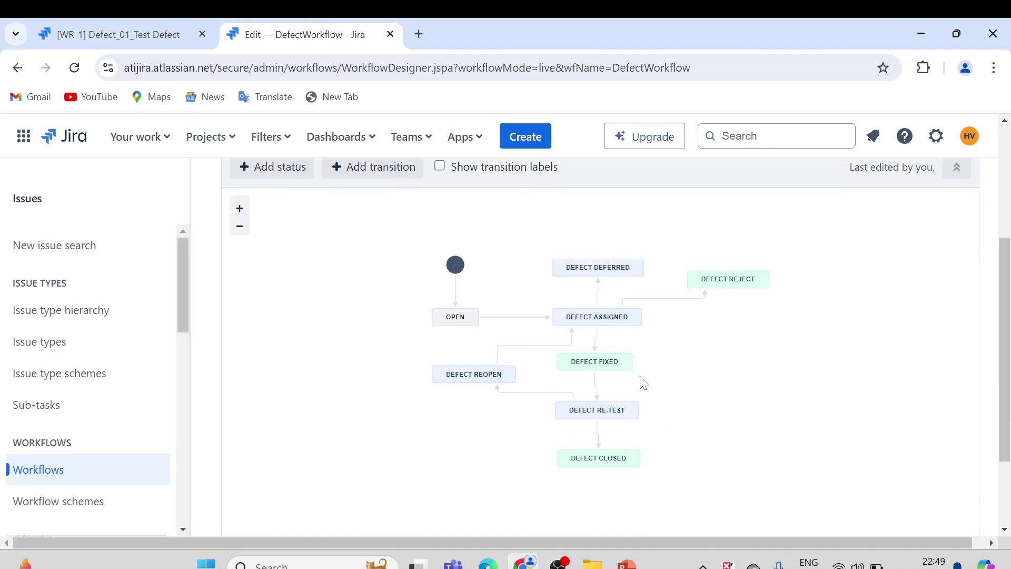
left_click(160, 30)
left_click(882, 232)
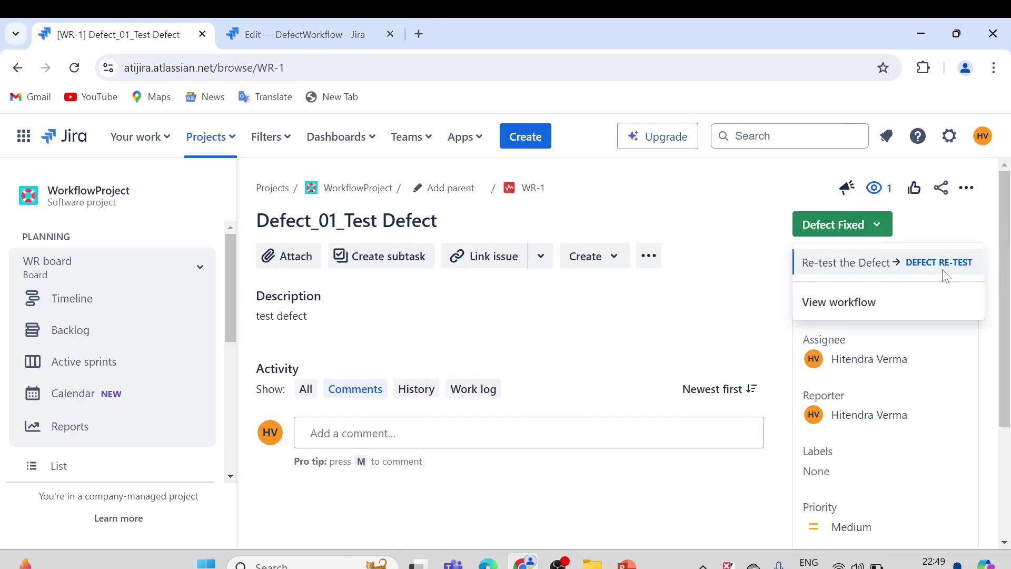
left_click(343, 29)
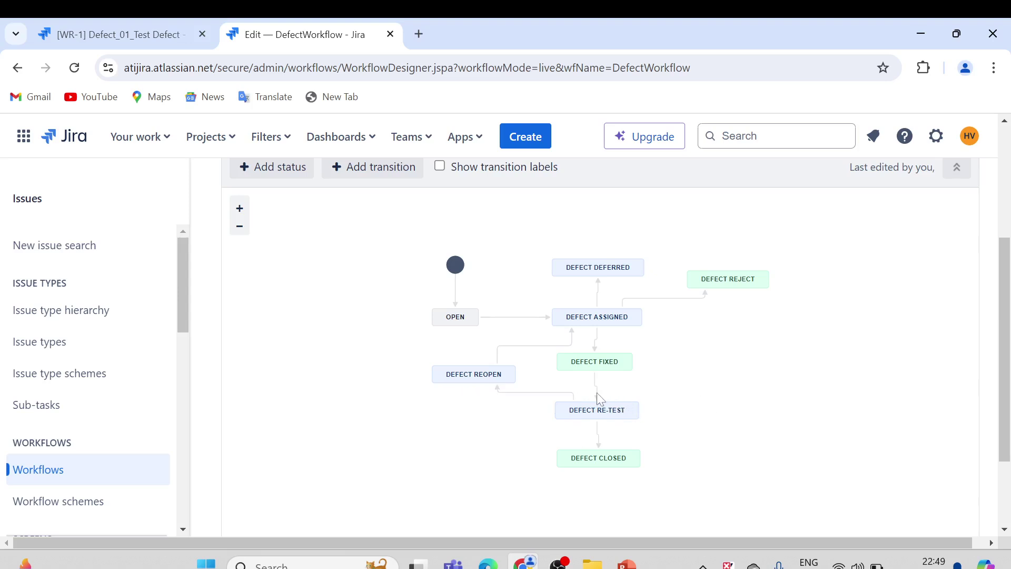
left_click(166, 22)
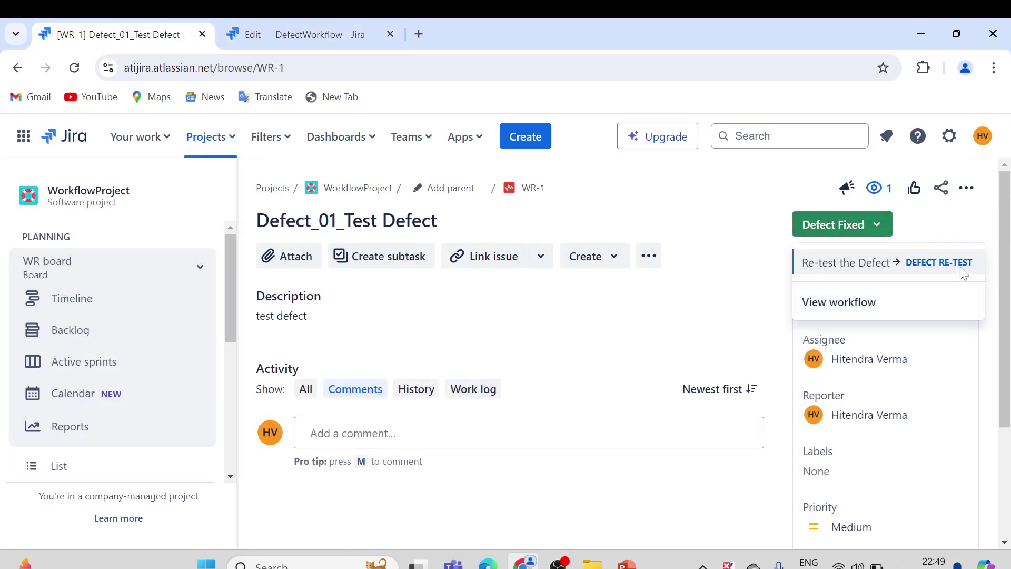
left_click(901, 259)
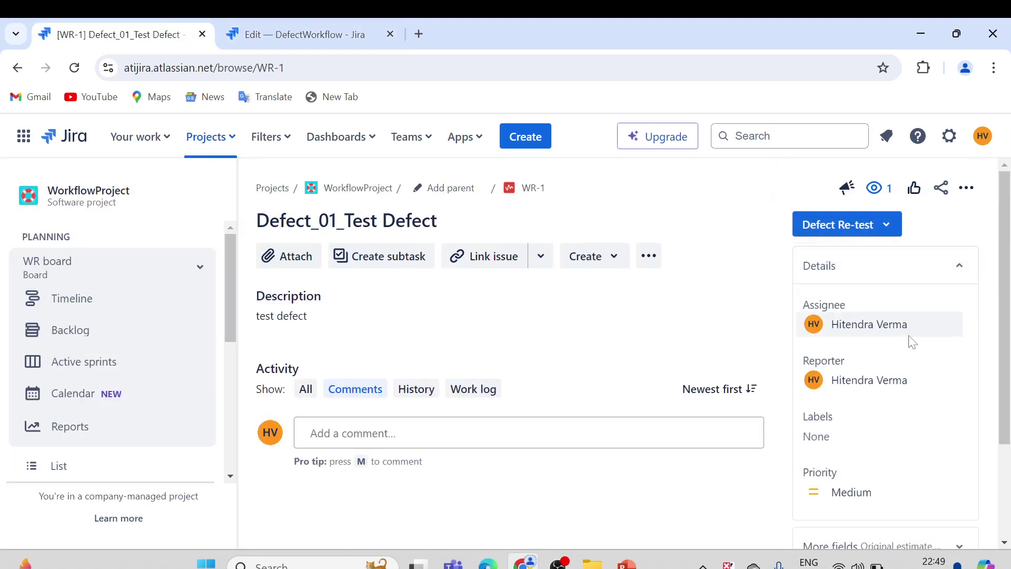
Check the outcomes of Defect Re-test in the DefectWorkflow diagram and move the defect to Defect Reopen with Defect is Re-opened by Tester.
left_click(301, 34)
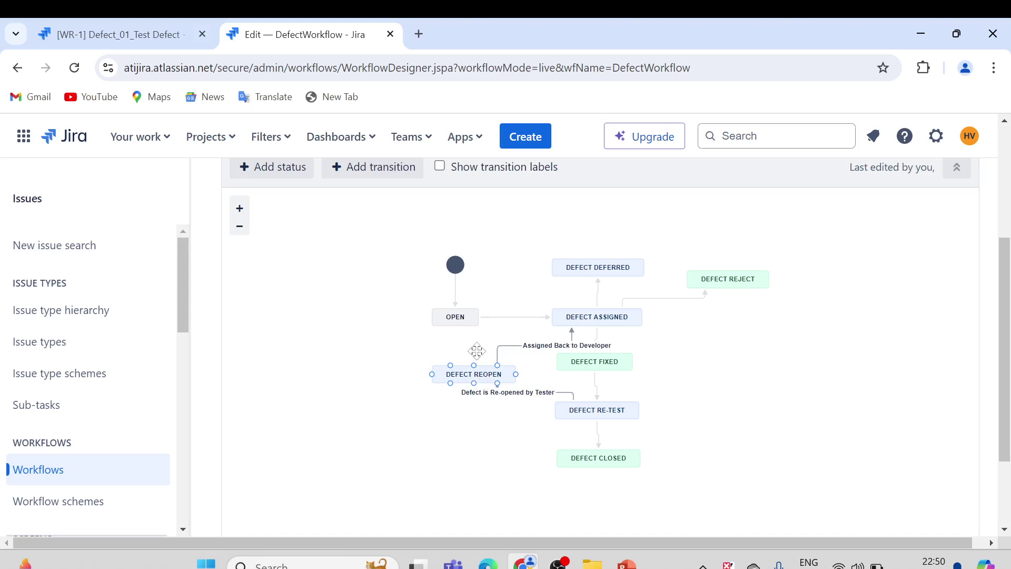
left_click(126, 34)
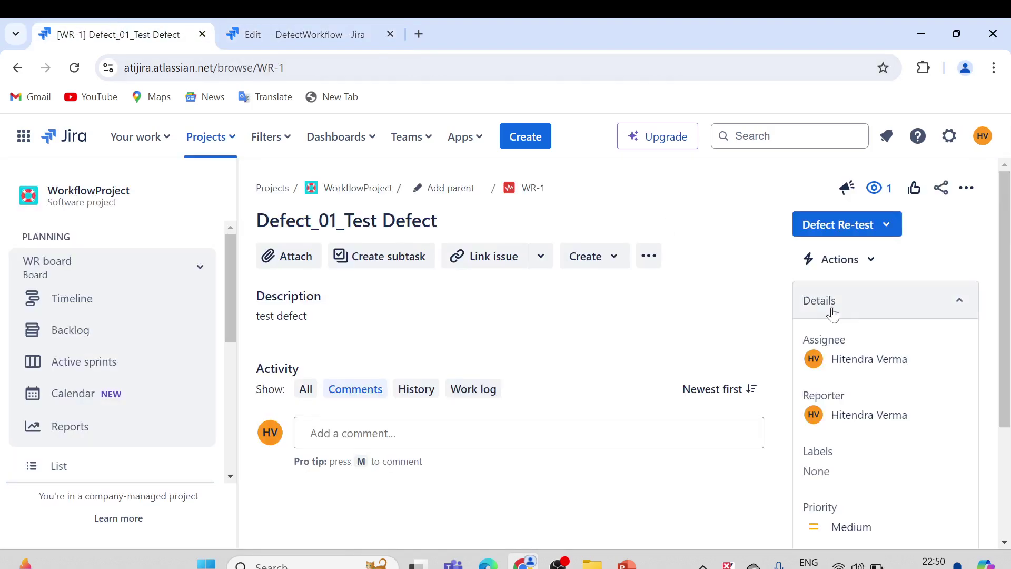
left_click(886, 226)
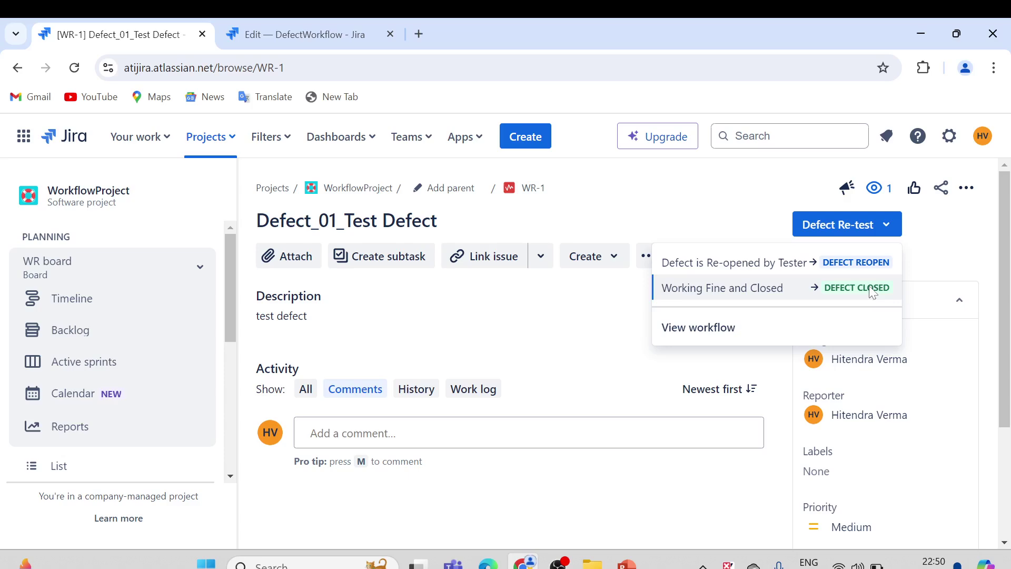
left_click(317, 30)
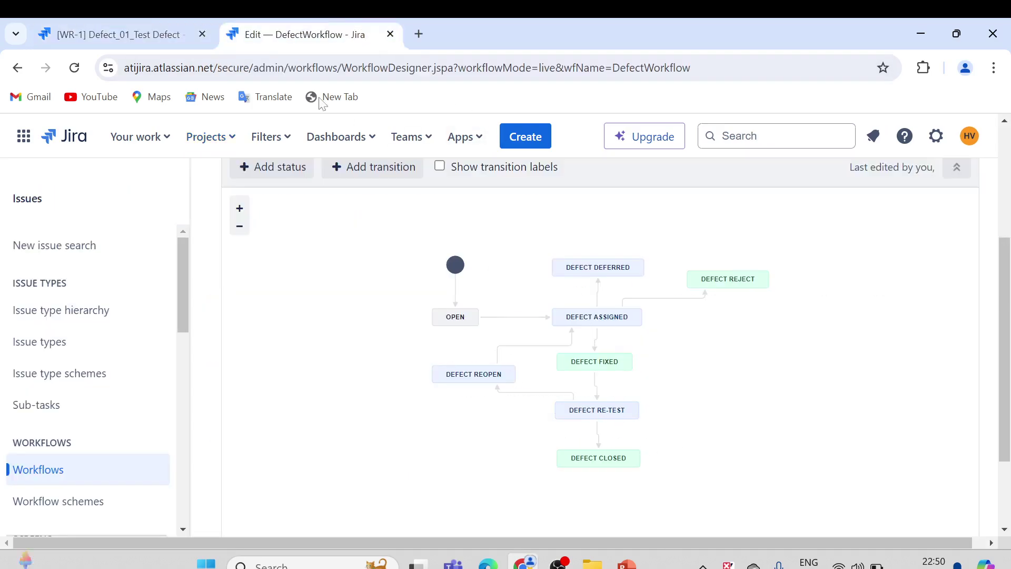
left_click(174, 37)
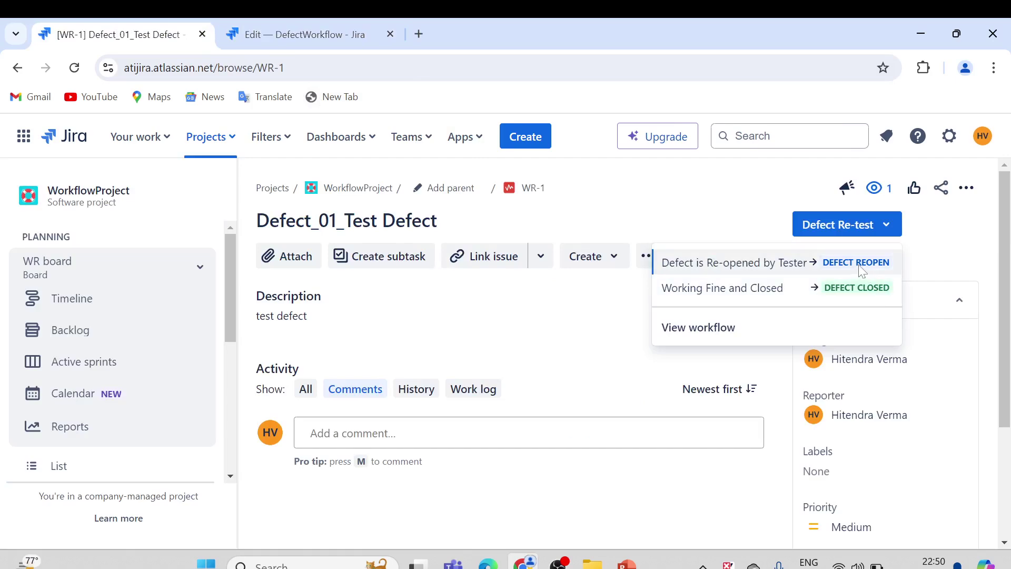
left_click(861, 269)
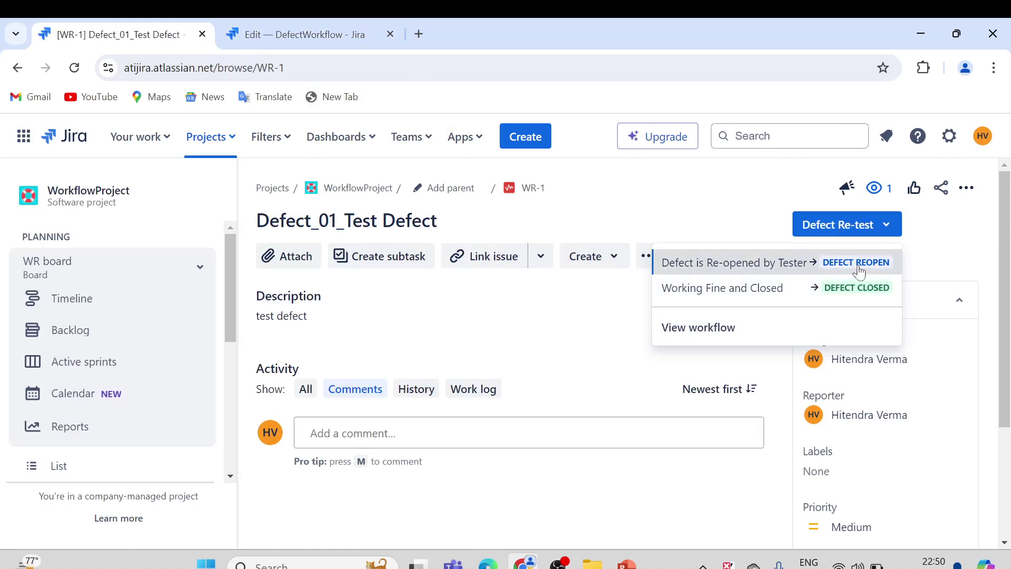
Return the reopened defect to Defect Assigned with the Assigned Back to Developer transition.
left_click(888, 230)
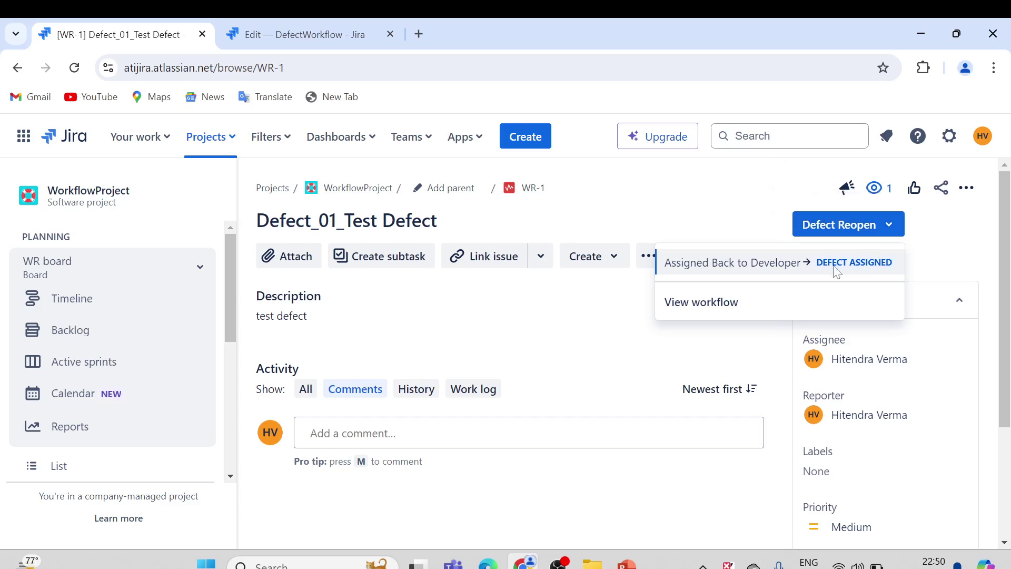
left_click(870, 238)
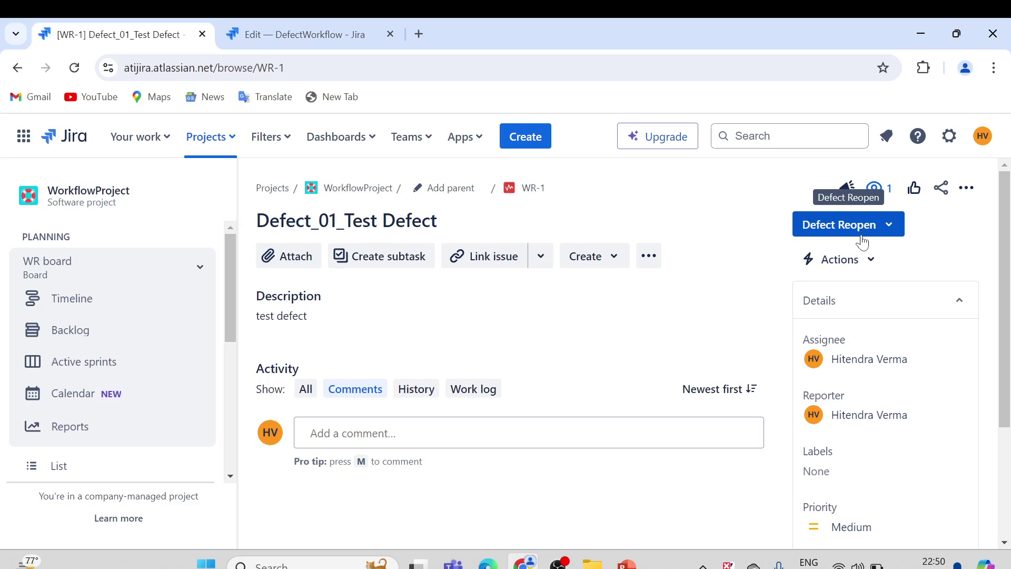
left_click(886, 232)
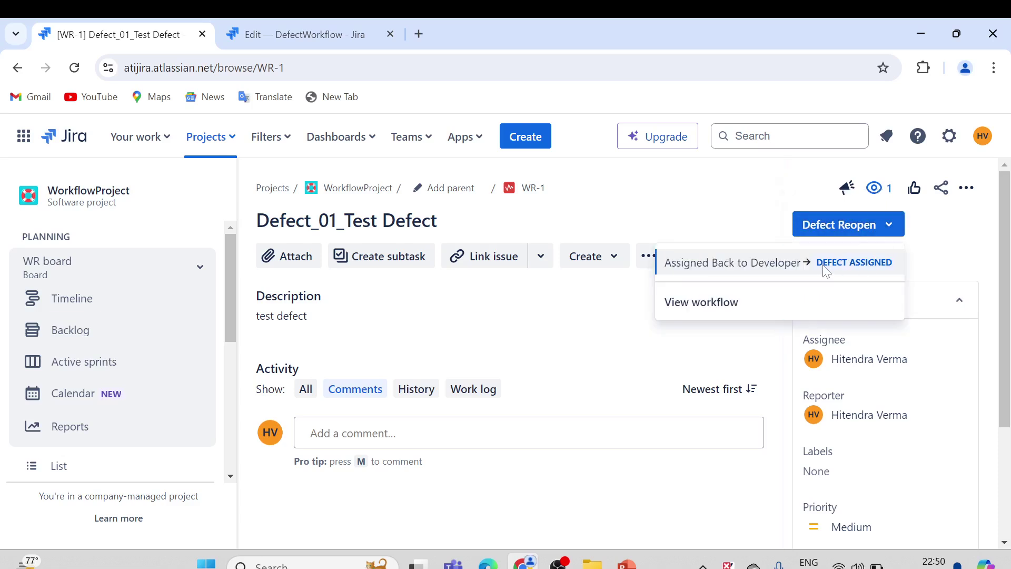
left_click(848, 267)
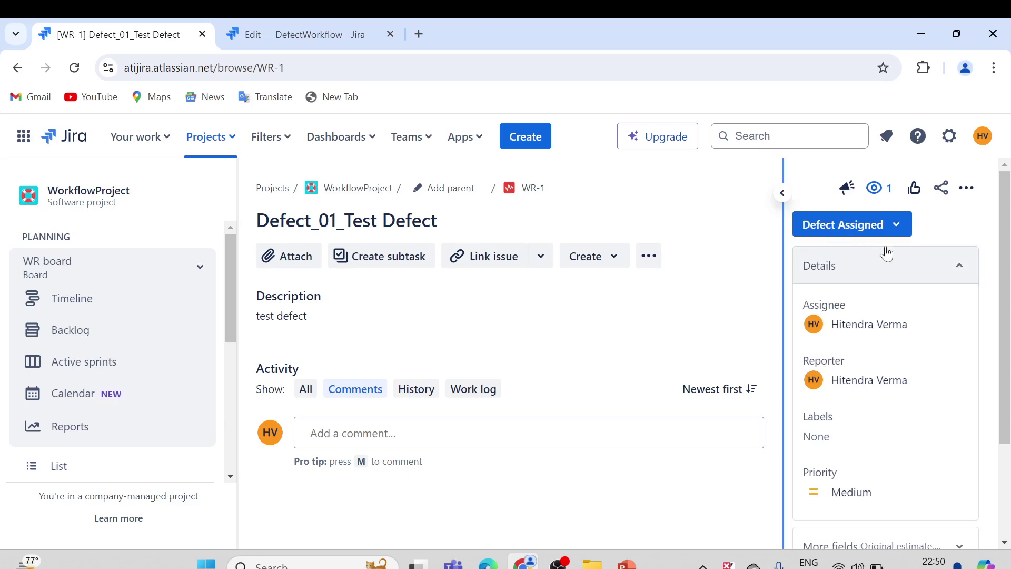
Check Defect Assigned in the DefectWorkflow diagram and move the defect through Defect Fixed to Defect Re-test again.
left_click(304, 35)
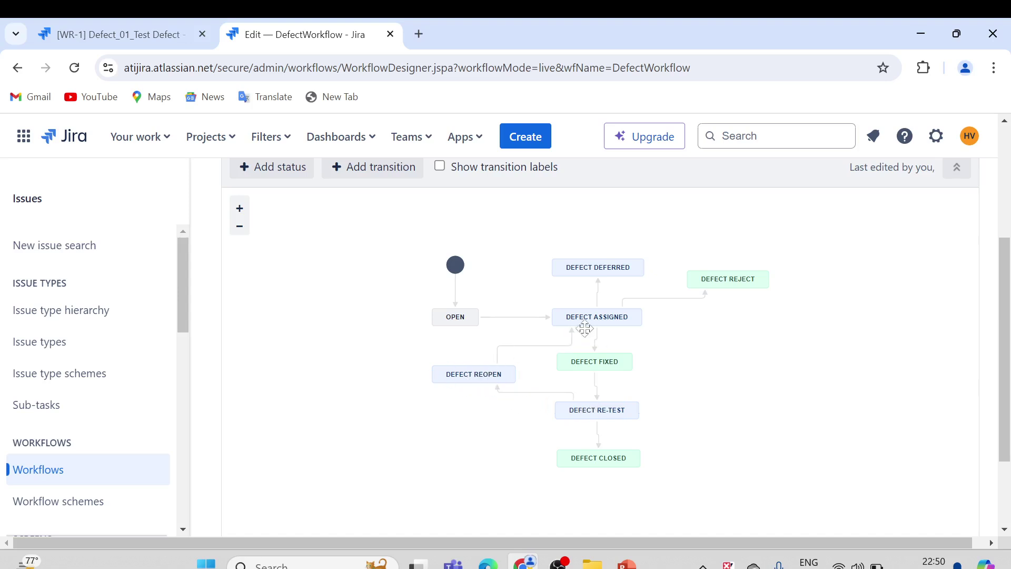
left_click(105, 35)
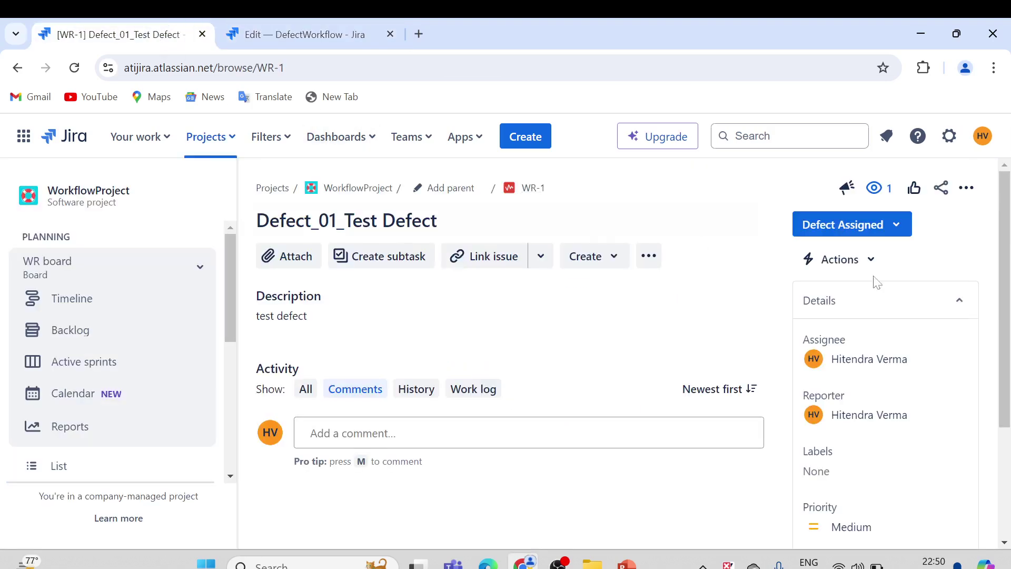
left_click(894, 225)
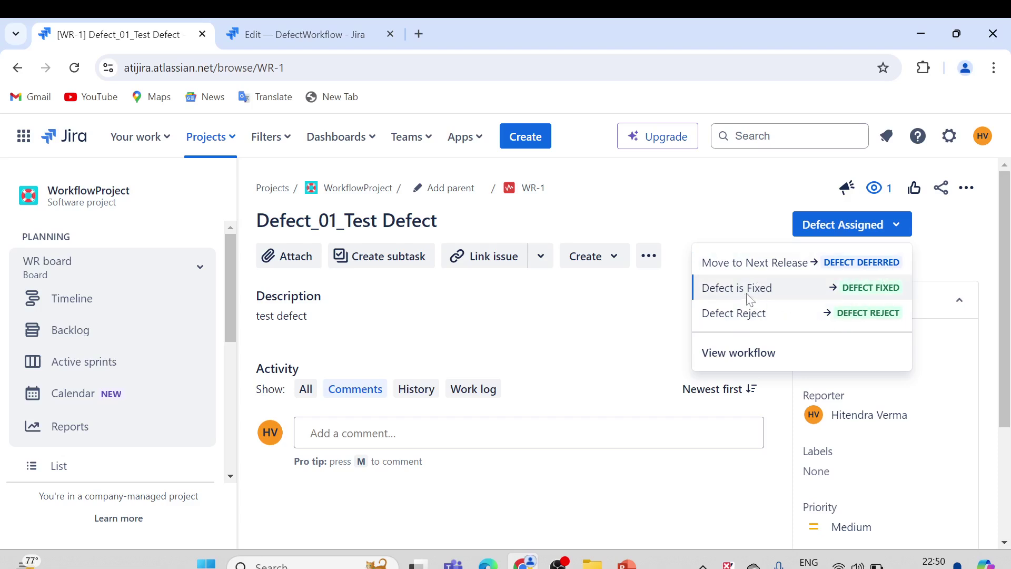
left_click(867, 289)
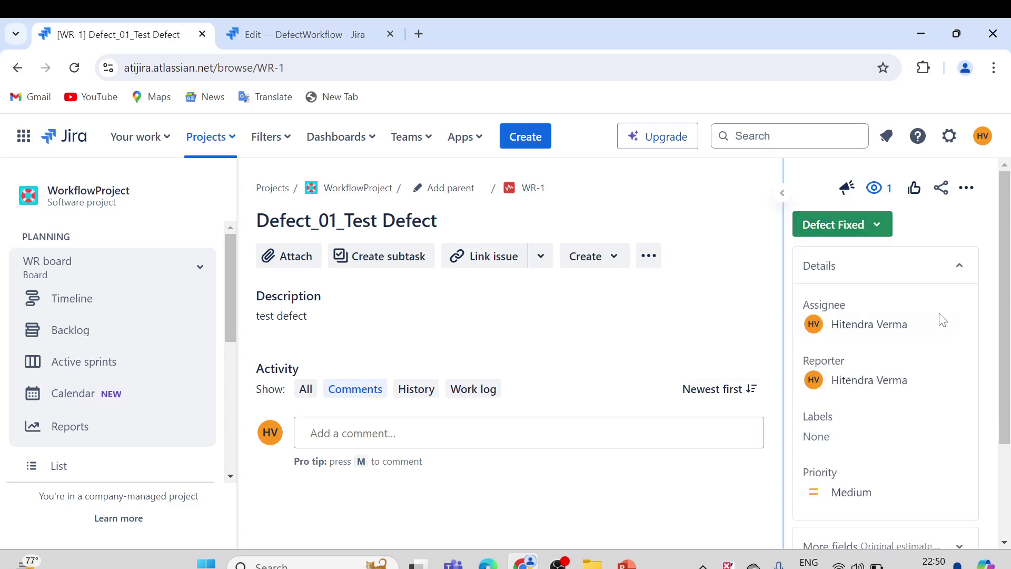
left_click(879, 228)
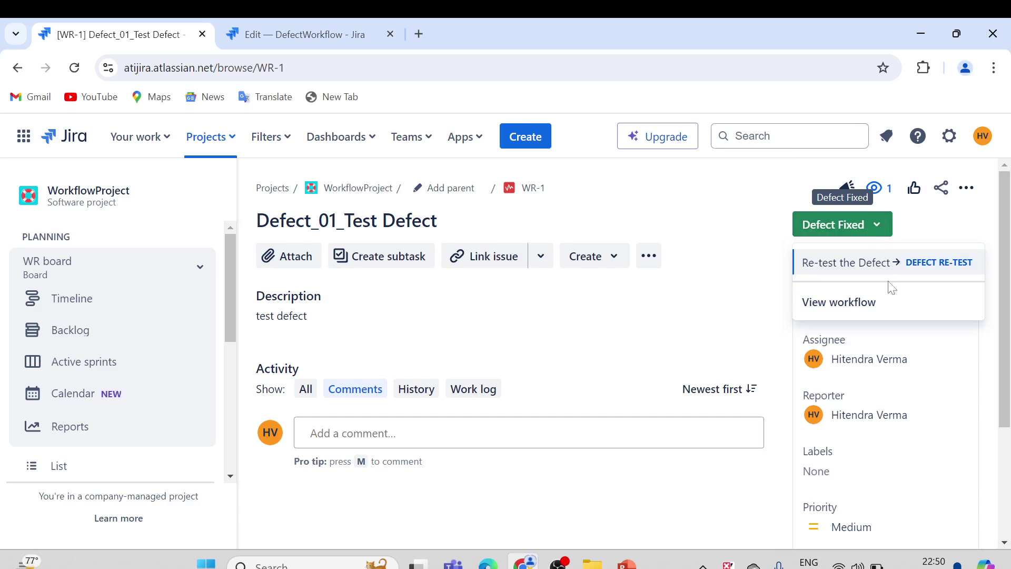
left_click(895, 266)
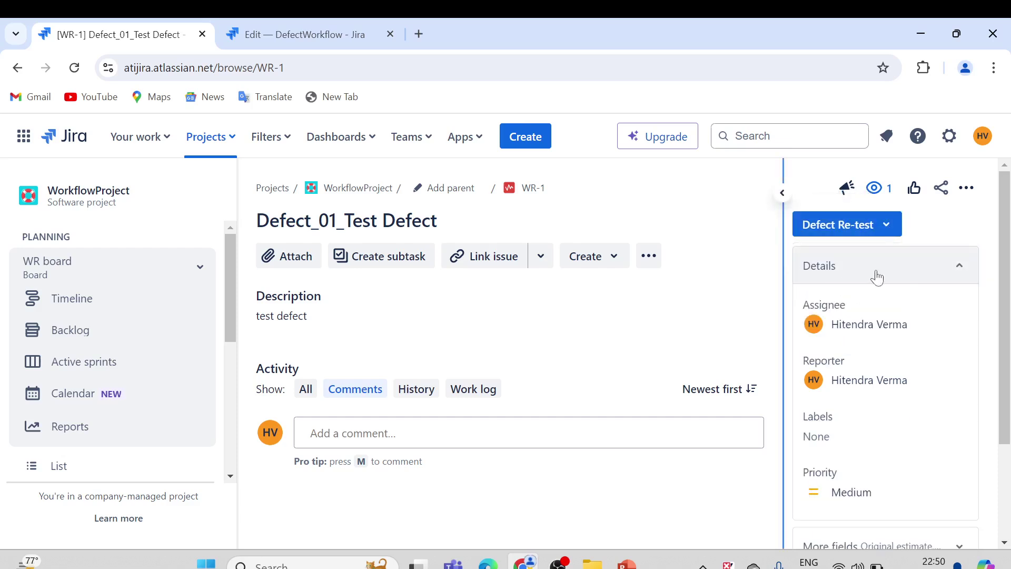
Compare the Defect Re-test transitions with the DefectWorkflow diagram and move the defect to Defect Closed with Working Fine and Closed.
left_click(890, 232)
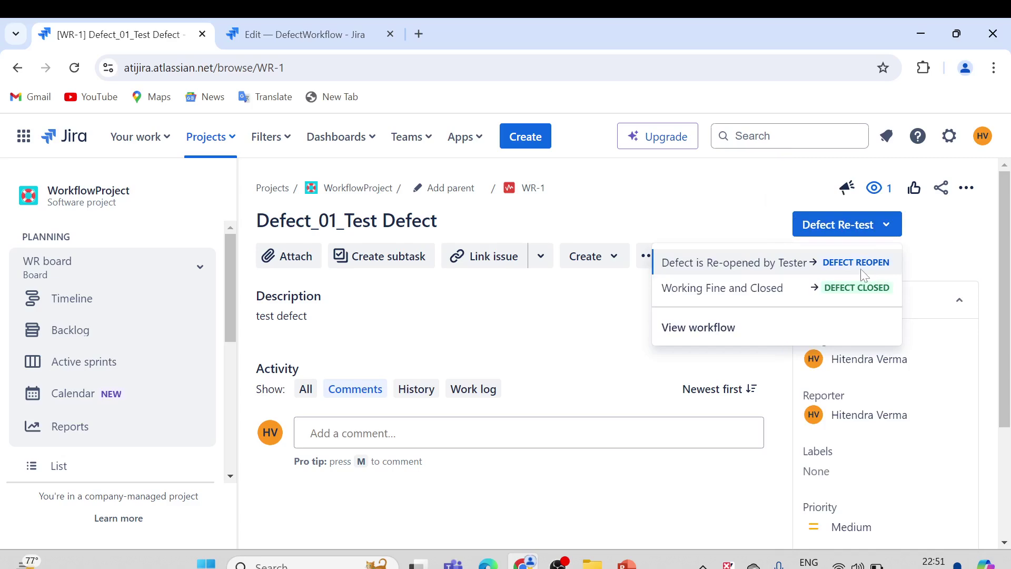
left_click(339, 38)
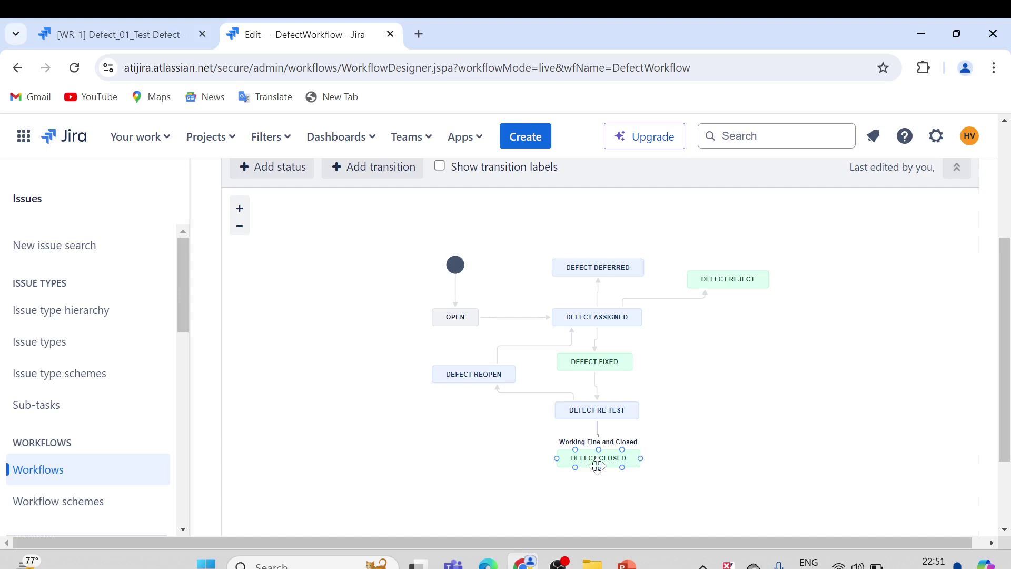
left_click(153, 36)
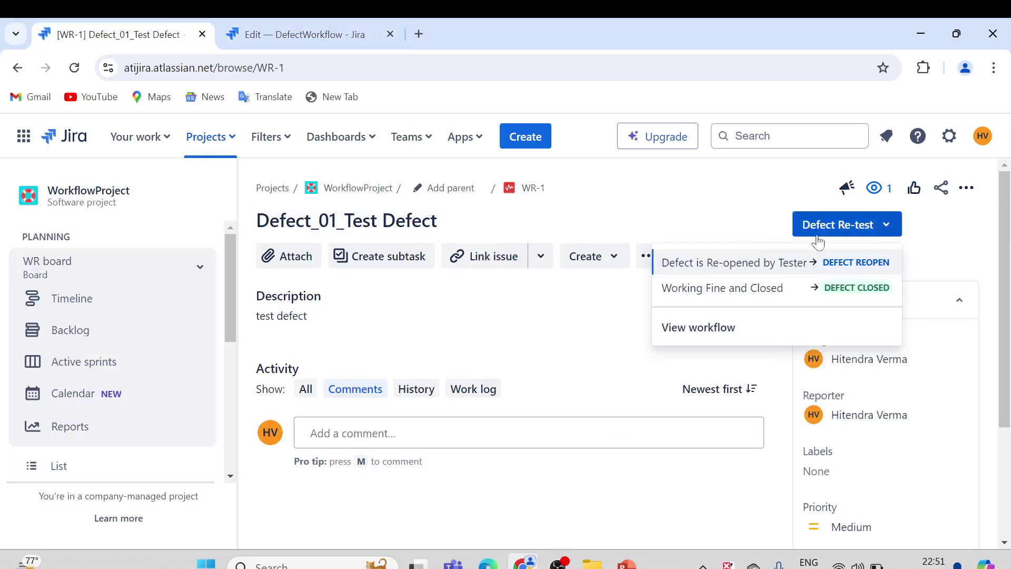
left_click(851, 292)
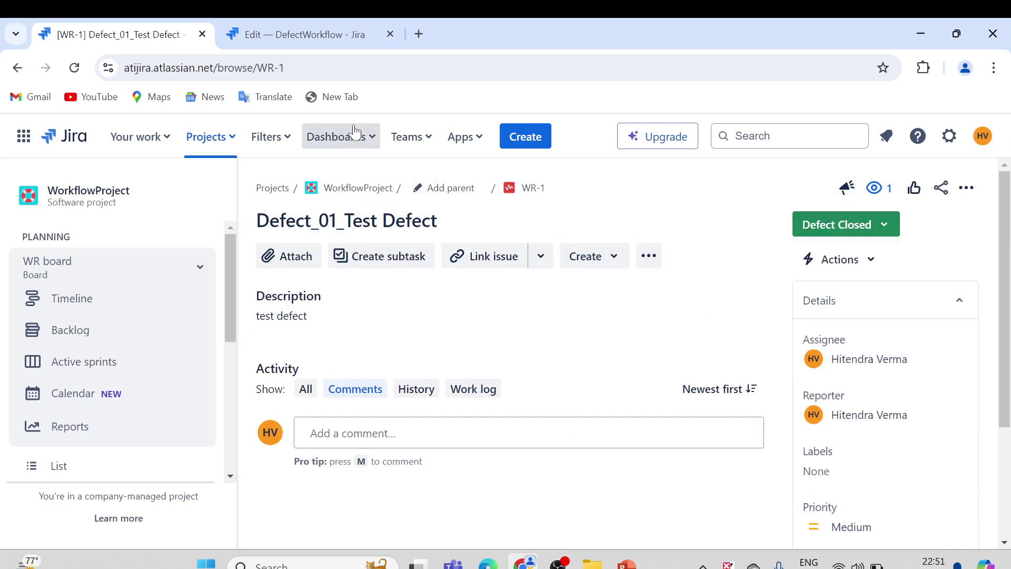
Check the closed defect's available transitions against the Defect Closed status in the DefectWorkflow diagram.
left_click(318, 33)
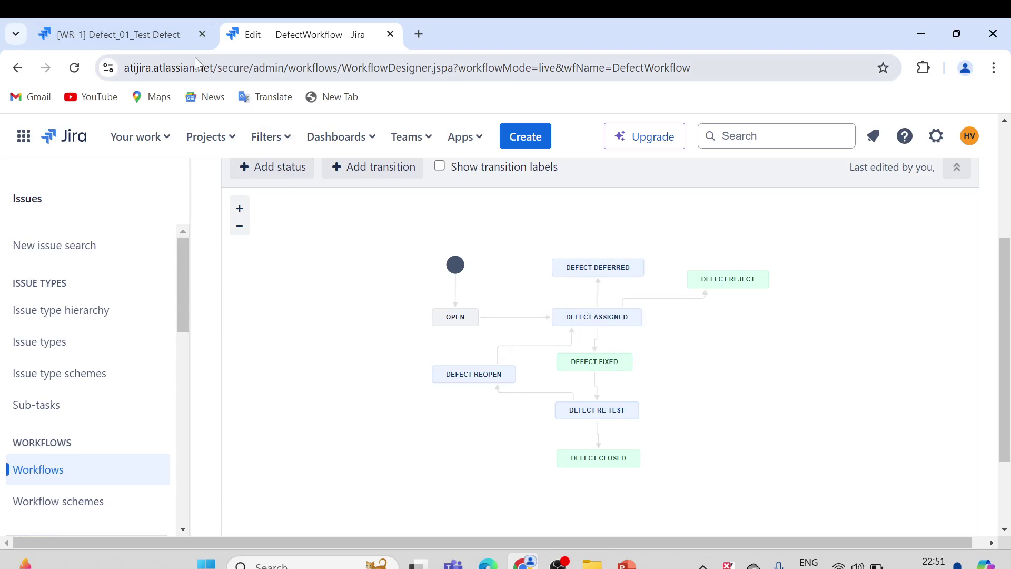
left_click(154, 37)
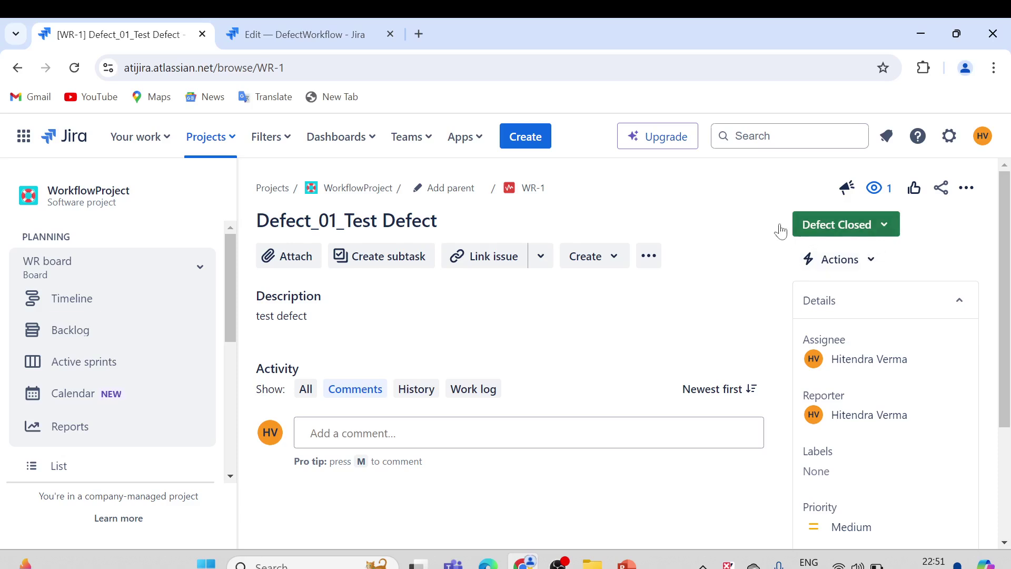
left_click(886, 232)
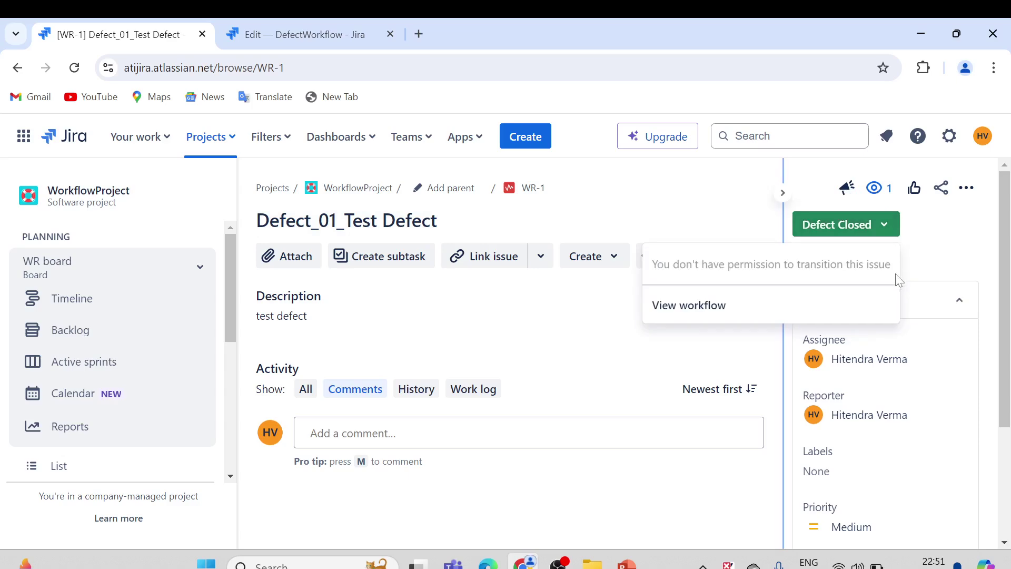
left_click(885, 229)
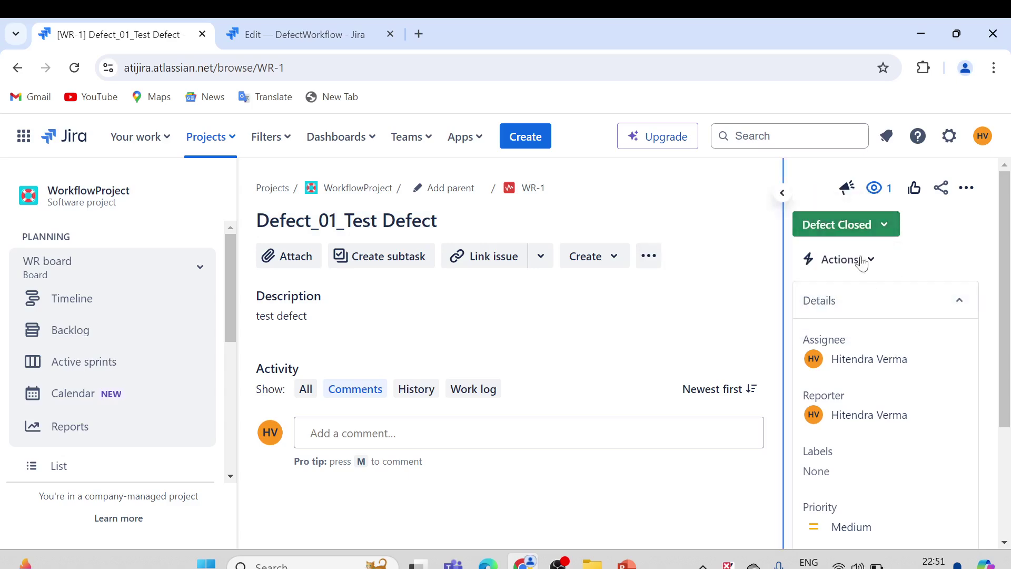
key("ctrl+Tab")
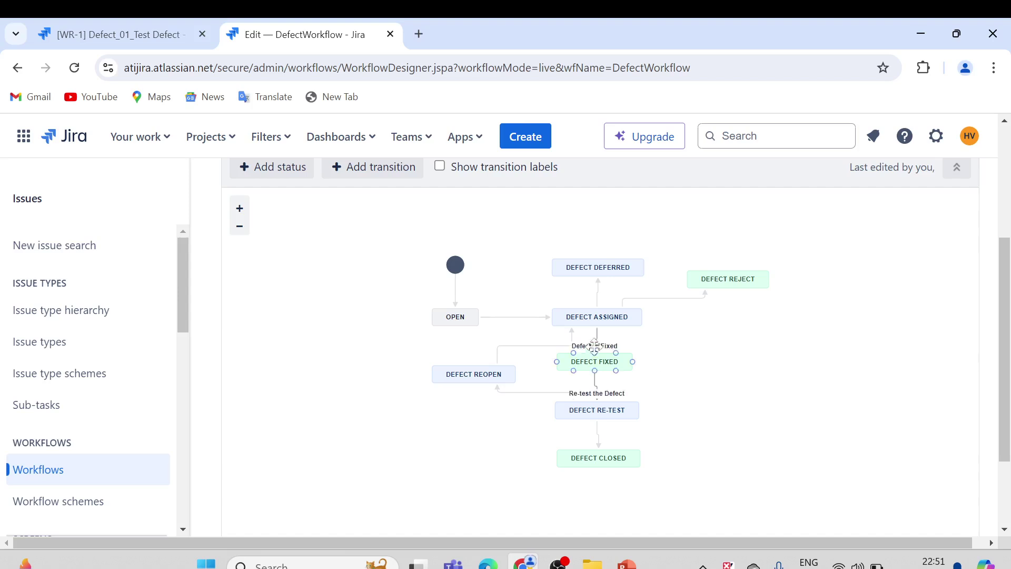
left_click(154, 36)
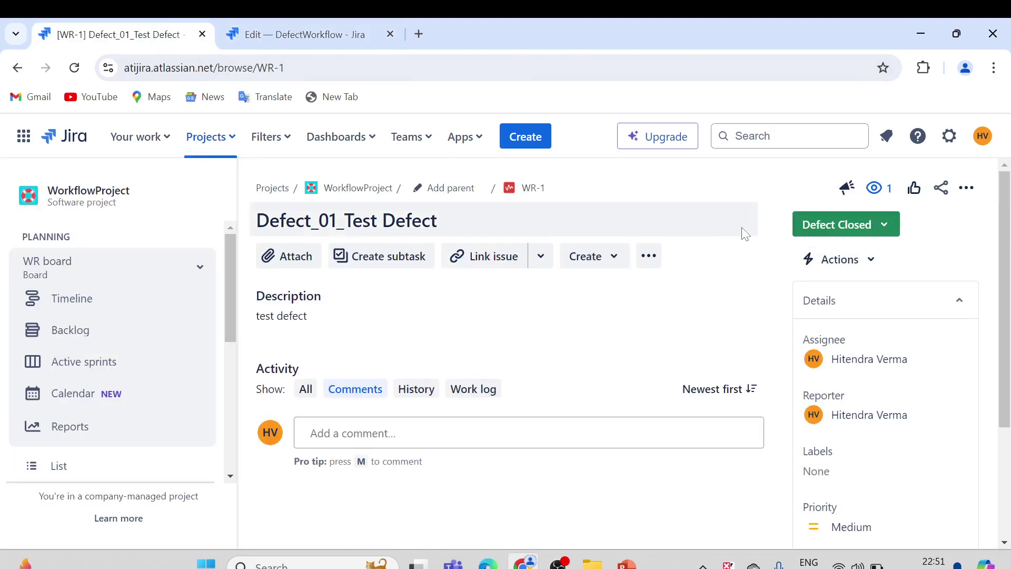